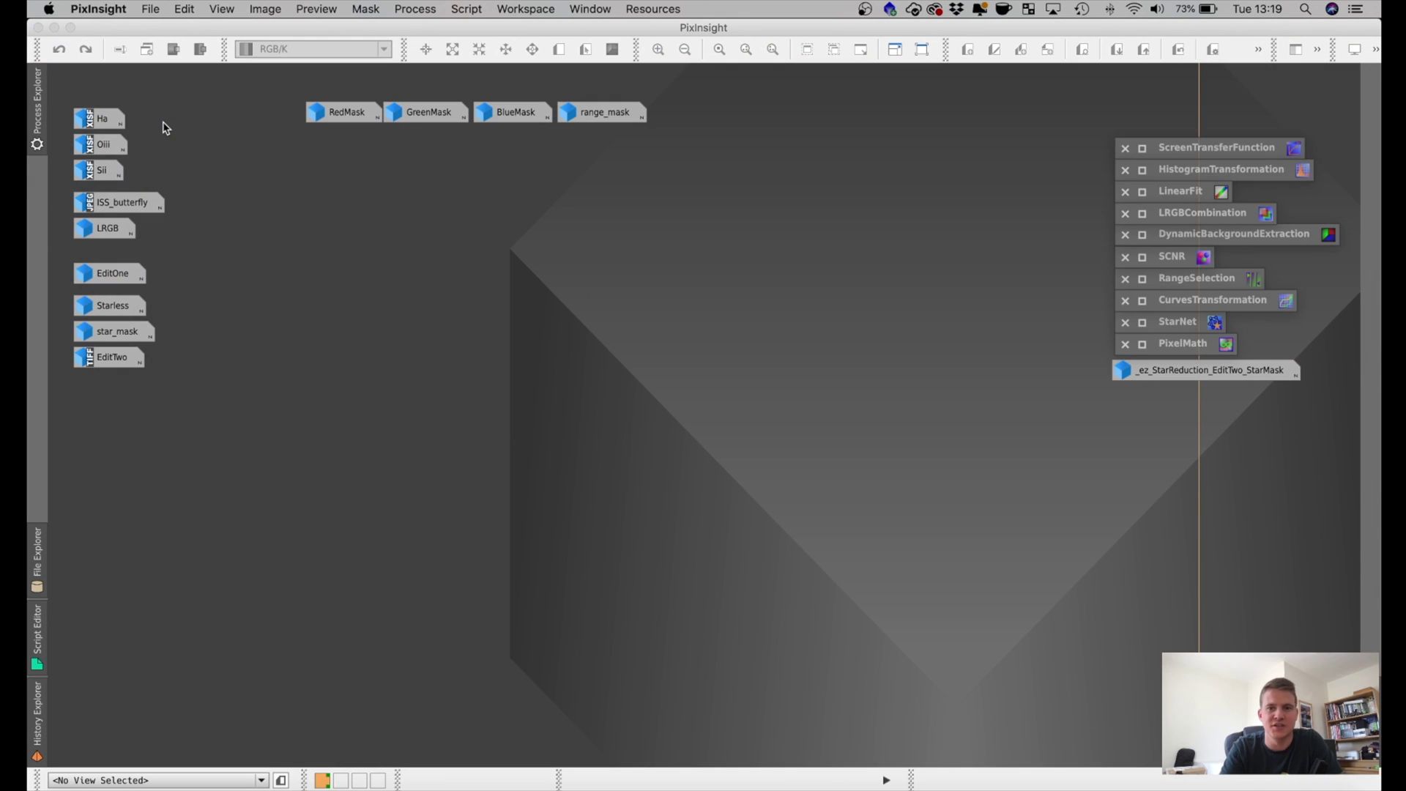
# - Open the Ha master image, examine its nebula and dark regions up close, and minimize the image
pyautogui.moveTo(104, 126)
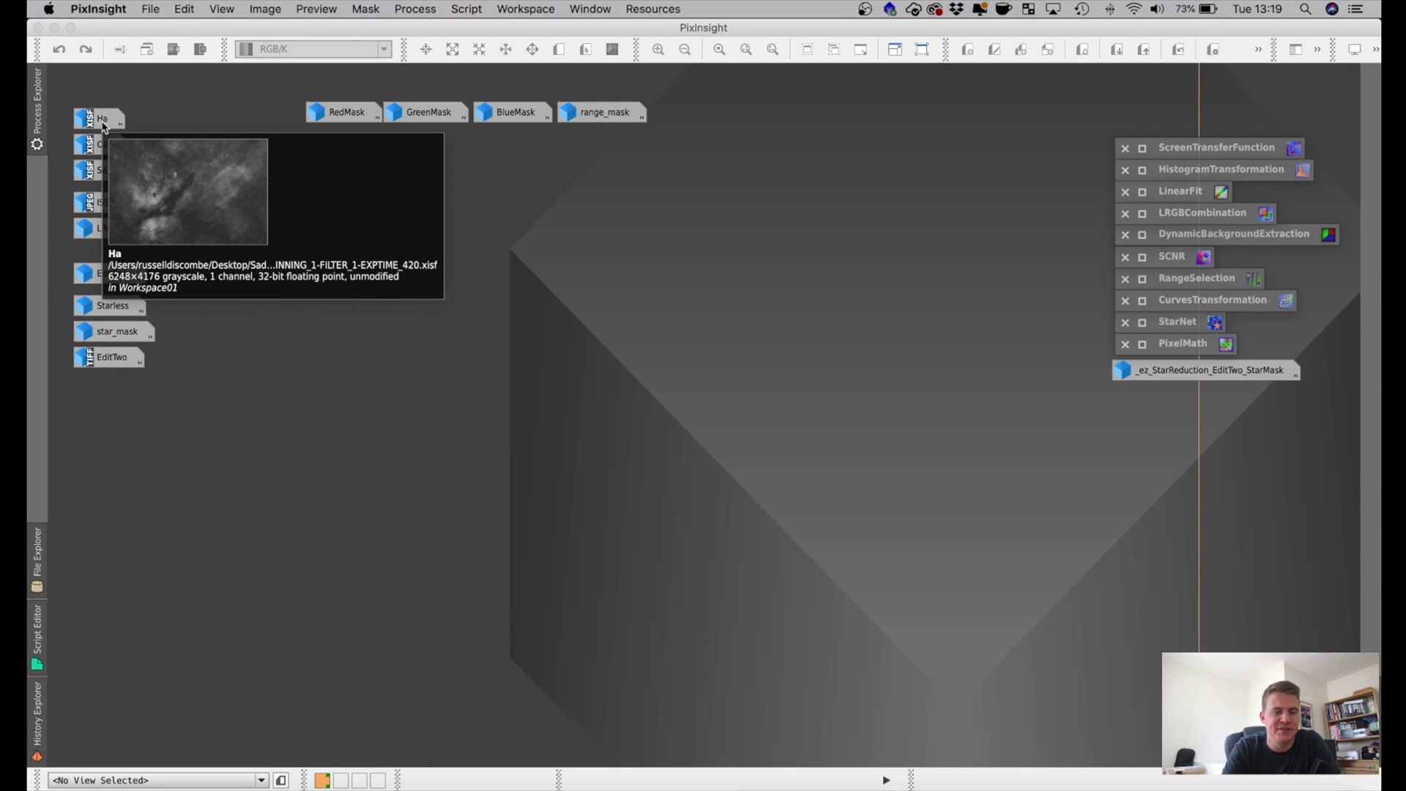
pyautogui.doubleClick(103, 123)
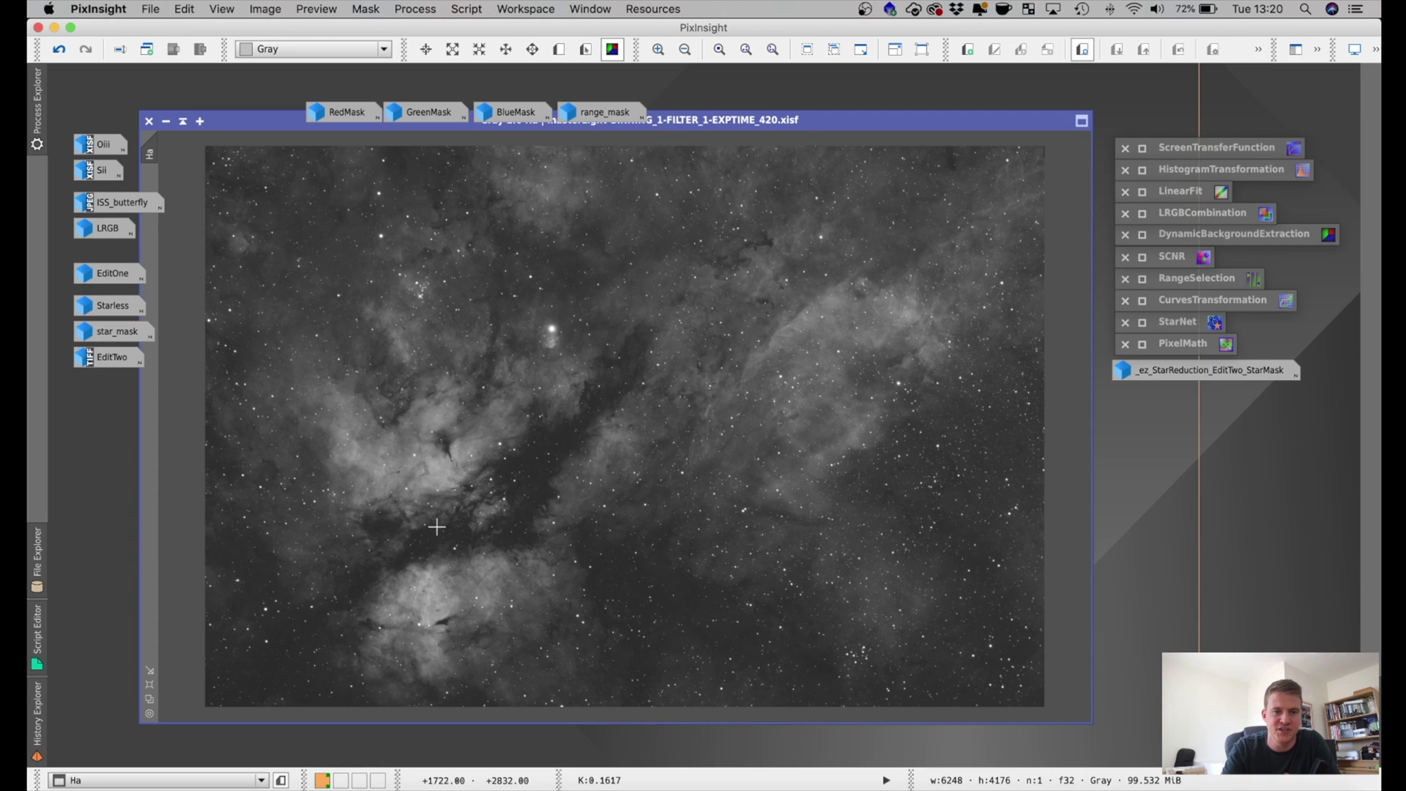
pyautogui.scroll(3, 437, 527)
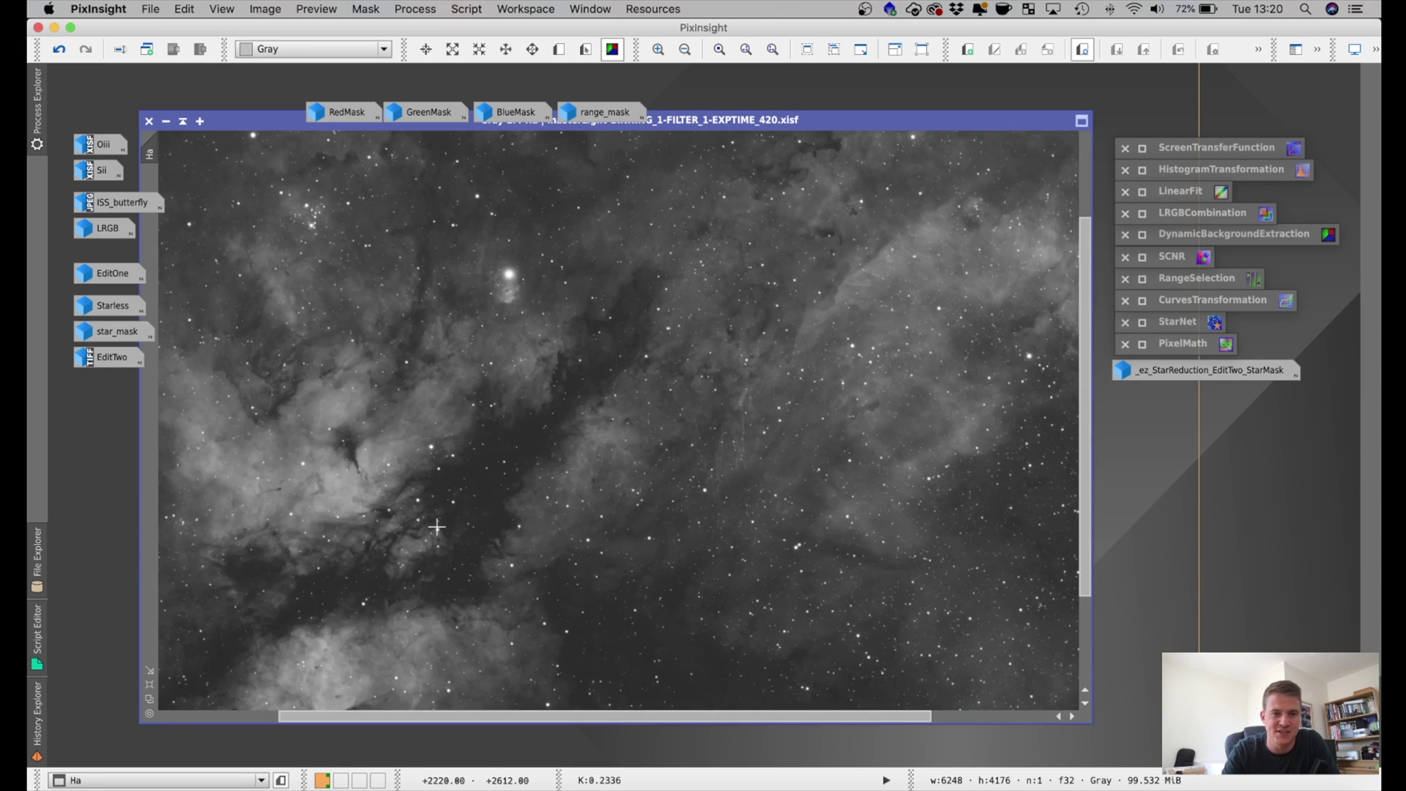
pyautogui.scroll(-3, 631, 717)
pyautogui.moveTo(631, 716); pyautogui.dragTo(454, 716)
pyautogui.moveTo(1086, 386); pyautogui.dragTo(1083, 479)
pyautogui.scroll(-1, 724, 338)
pyautogui.scroll(-1, 726, 341)
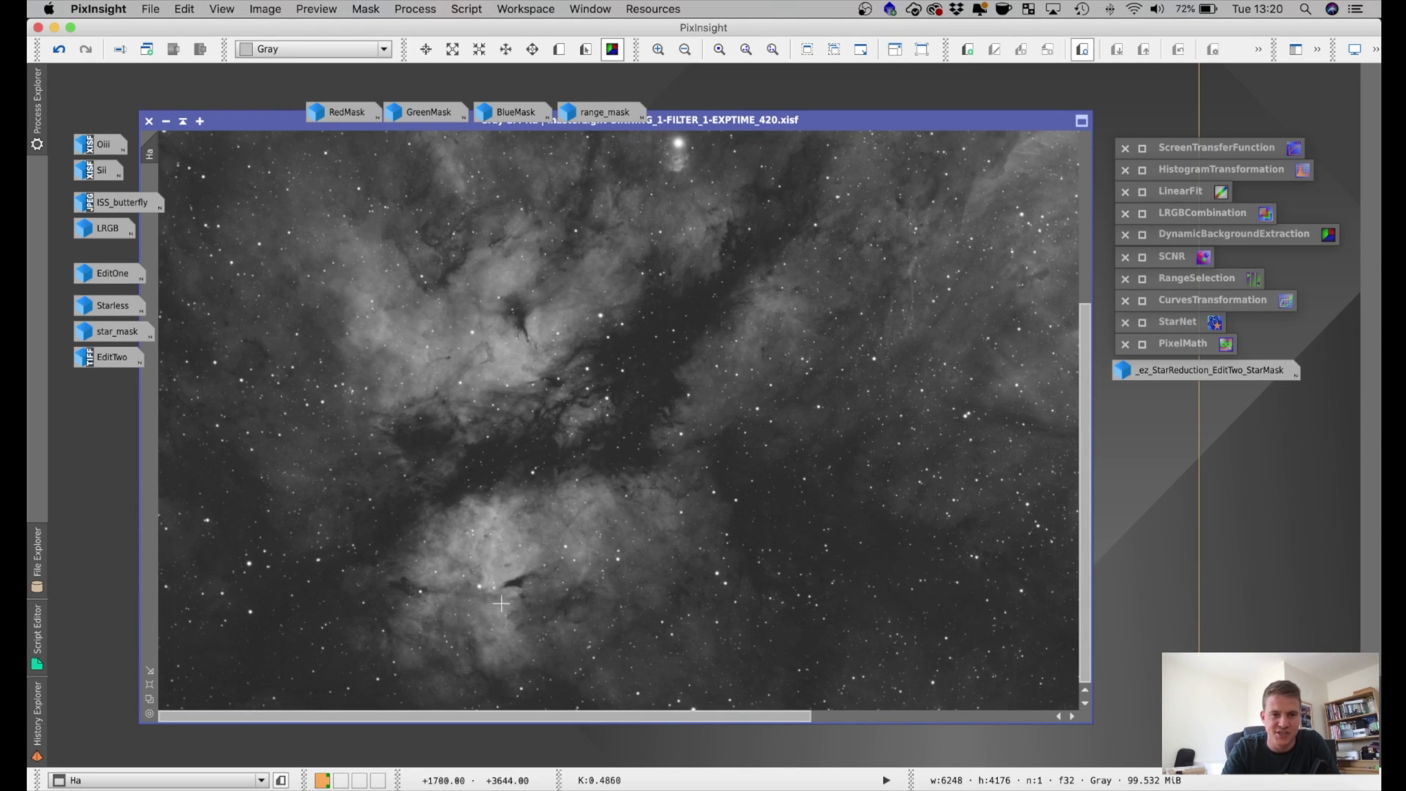
pyautogui.moveTo(568, 716); pyautogui.dragTo(808, 687)
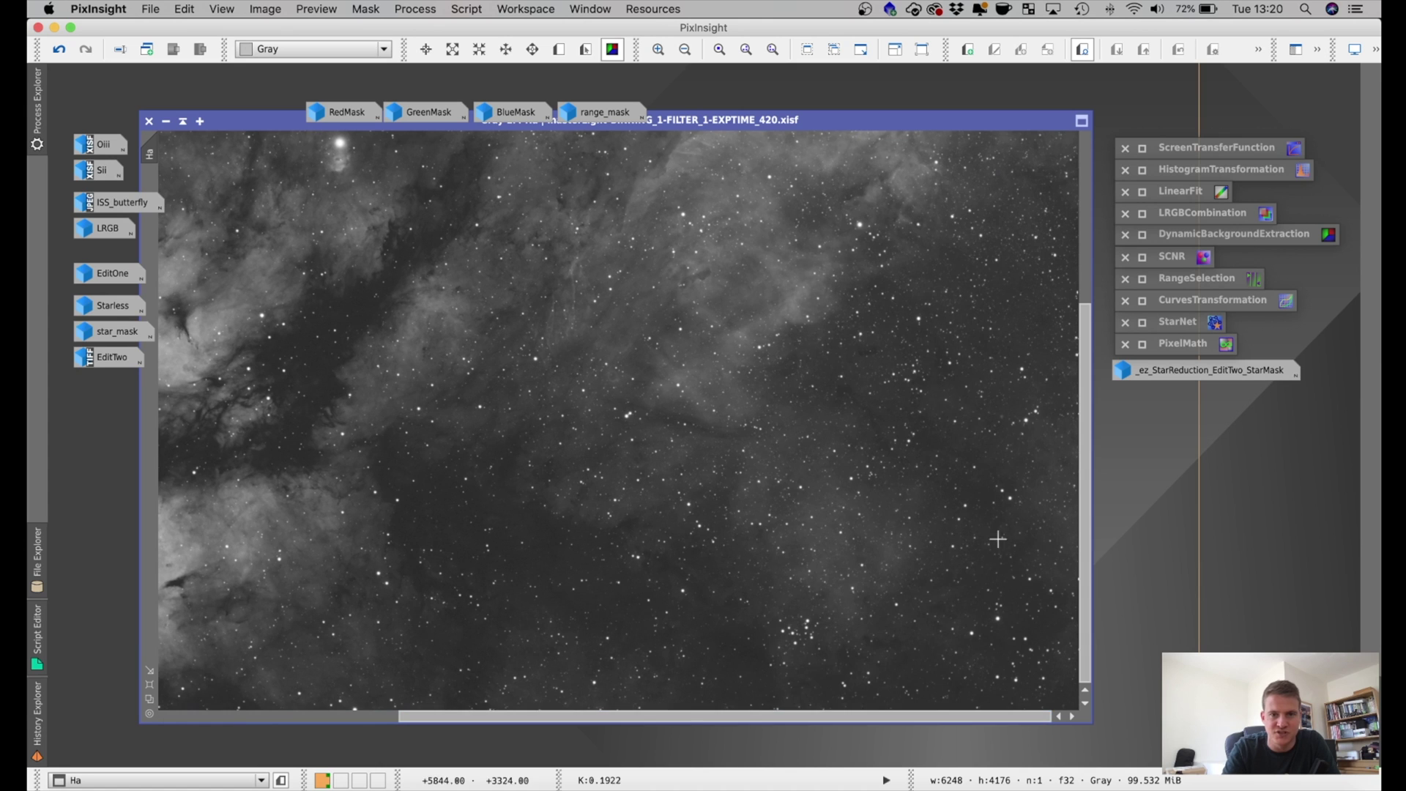
pyautogui.moveTo(1090, 402); pyautogui.dragTo(1083, 256)
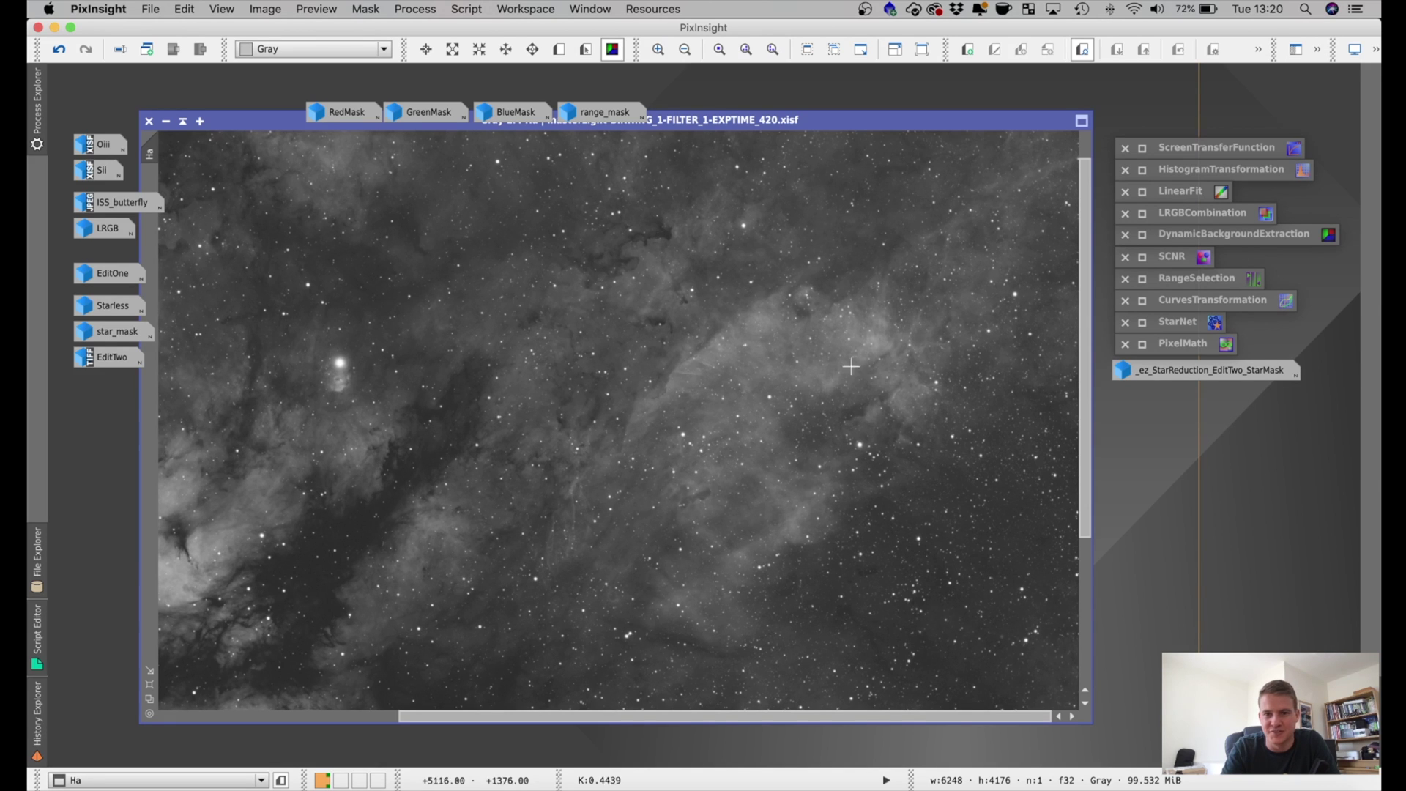
pyautogui.click(165, 121)
# - Open the Oiii master image, compare it with Ha, inspect the area around the bright star at 1:3, and minimize it
pyautogui.doubleClick(114, 149)
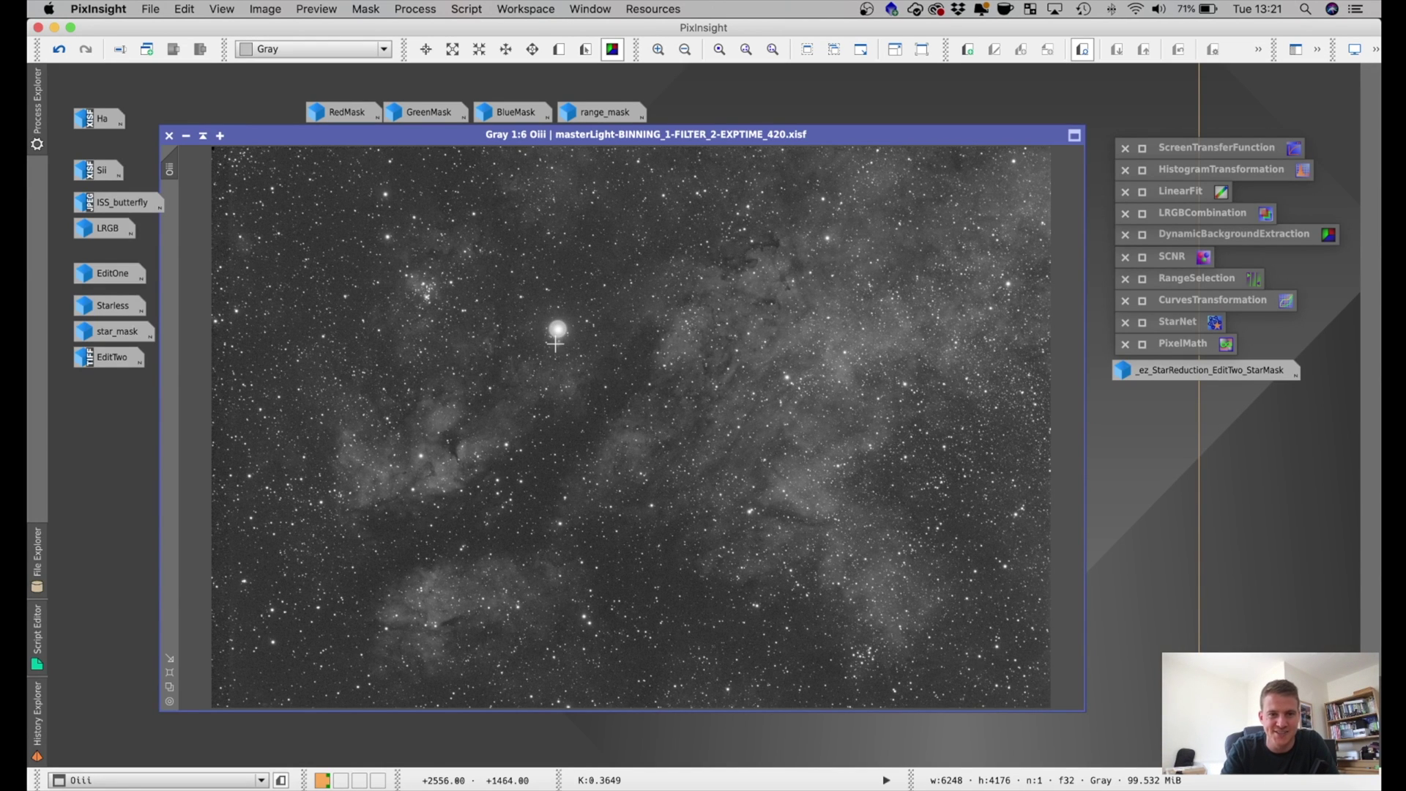
pyautogui.hotkey('ctrl', 'Tab')
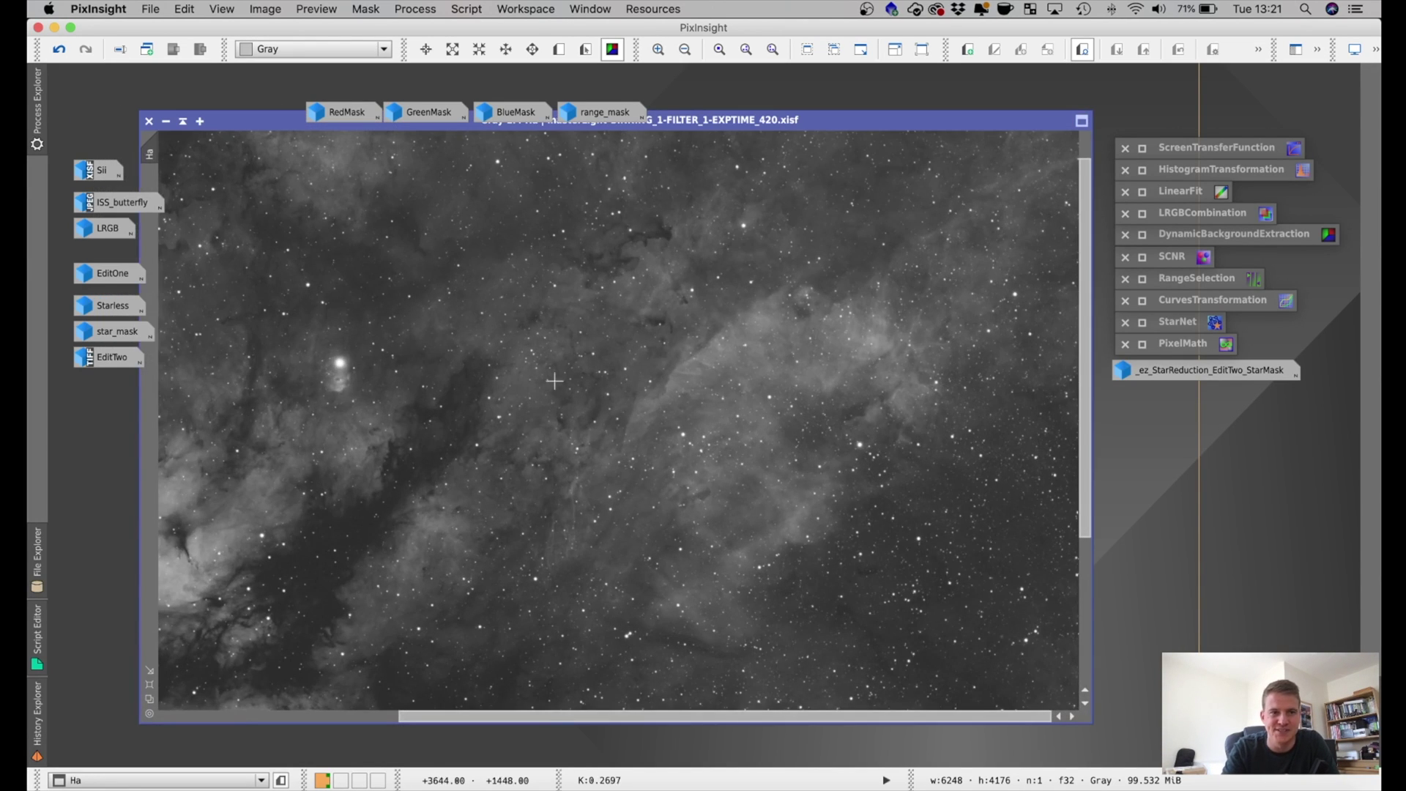
pyautogui.hotkey('ctrl', 'Tab')
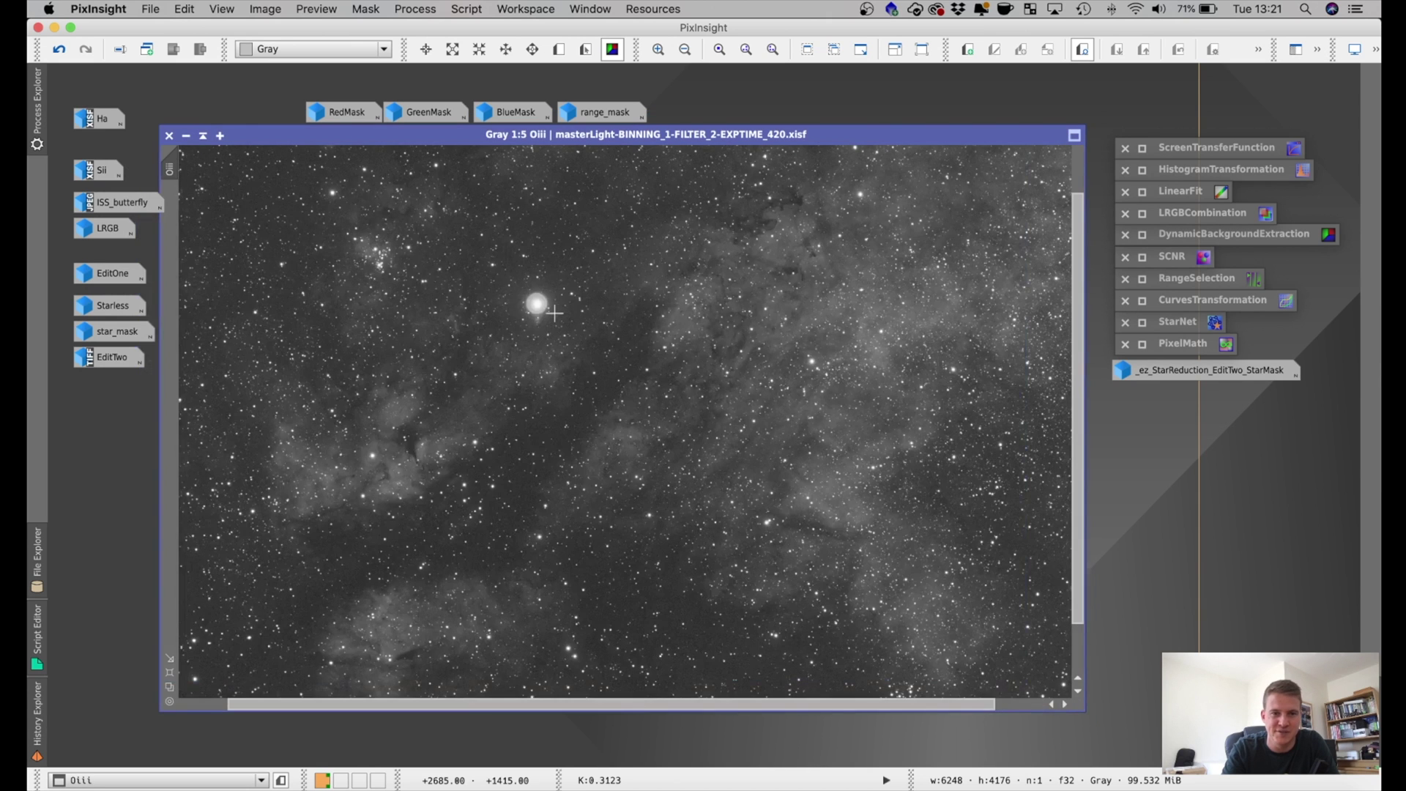
pyautogui.hotkey('ctrl', '+')
pyautogui.hotkey('ctrl', '+')
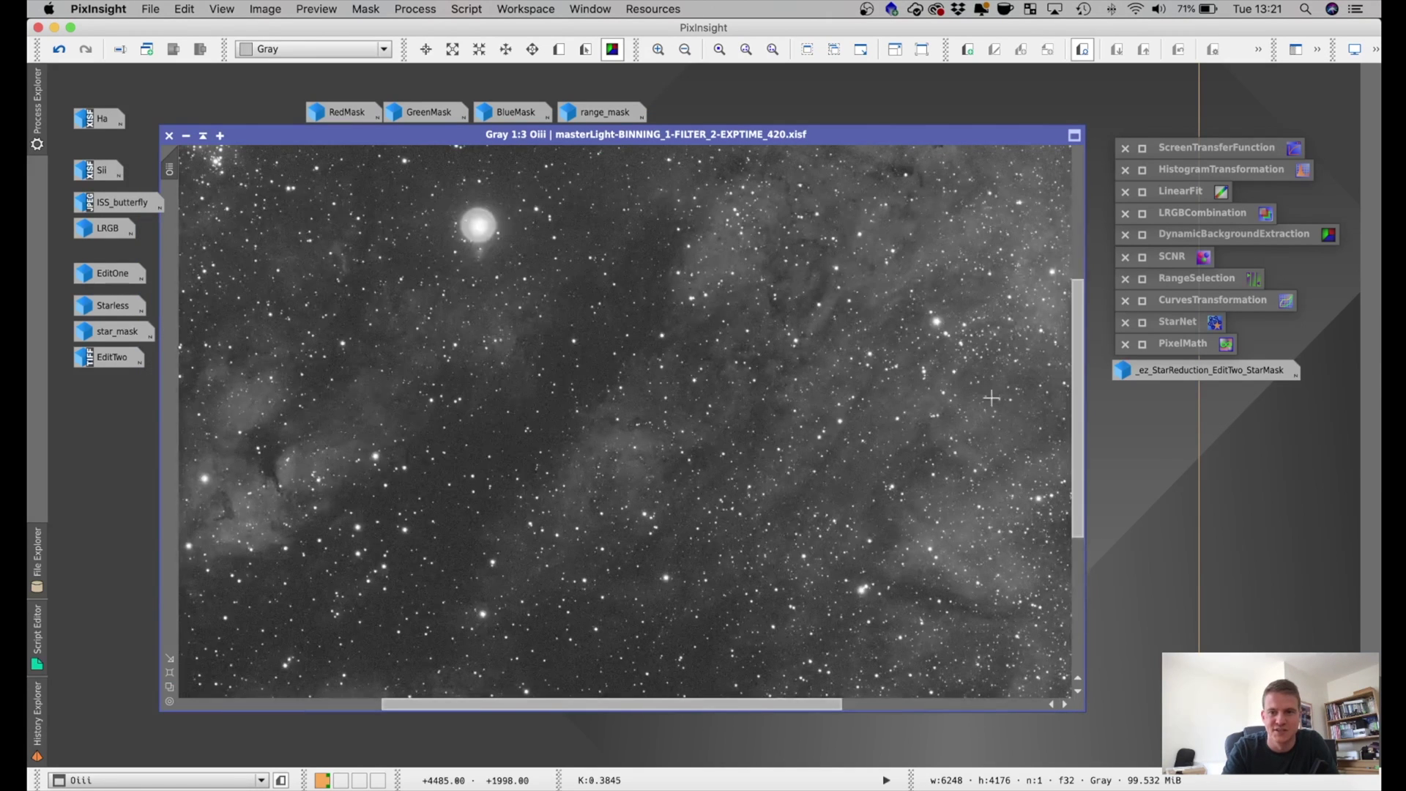
pyautogui.moveTo(1080, 398); pyautogui.dragTo(1080, 360)
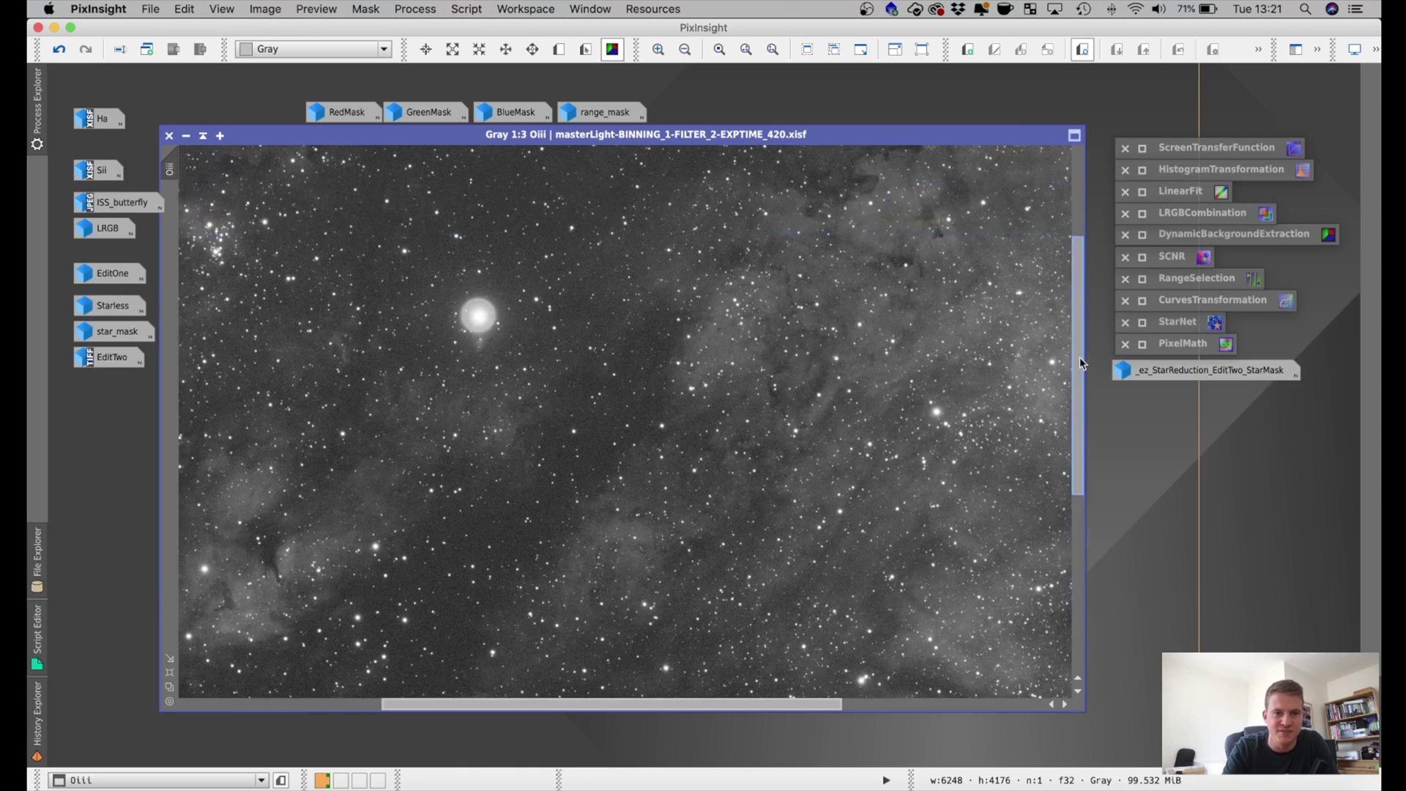
pyautogui.moveTo(605, 703); pyautogui.dragTo(546, 705)
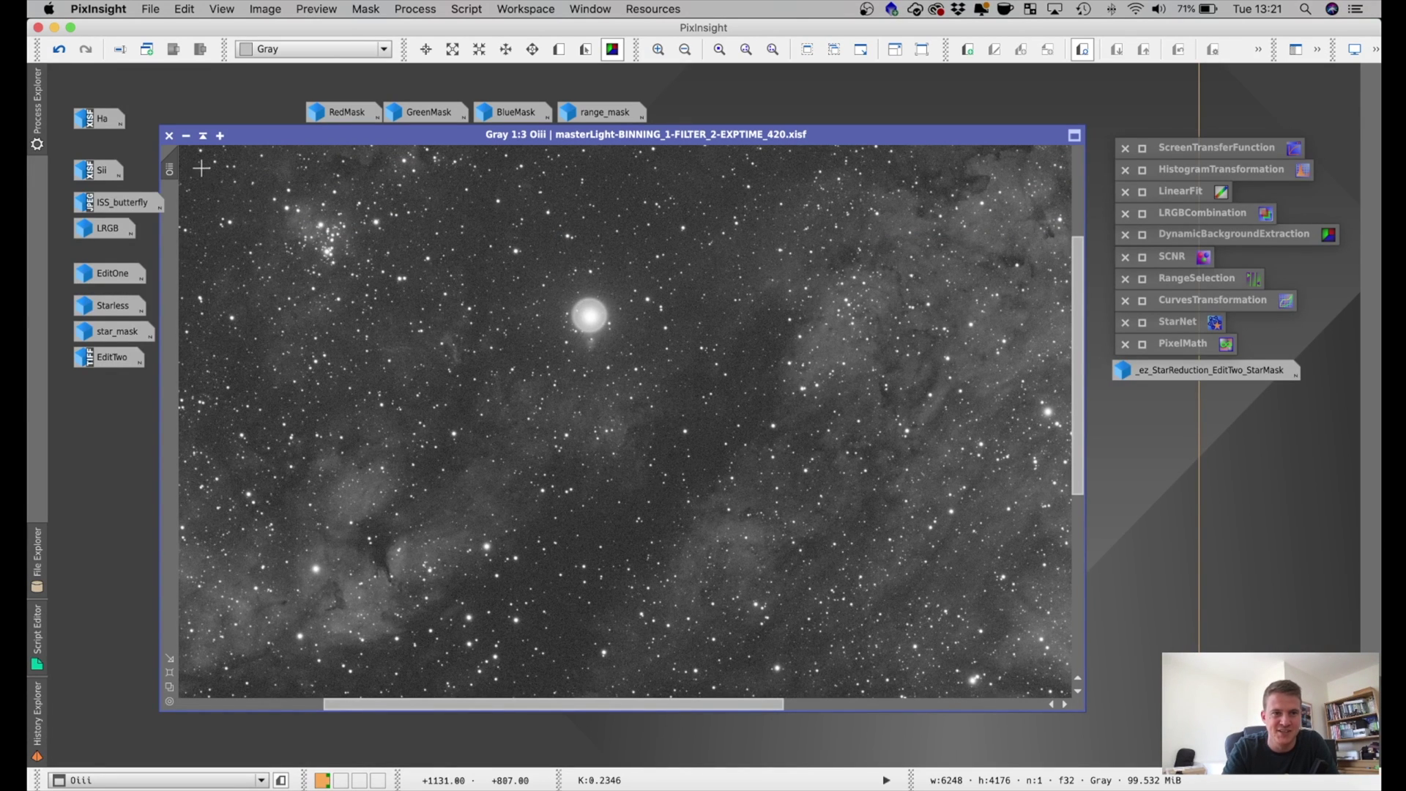
pyautogui.click(186, 136)
# - Open the Sii master image, enlarge its window to view the whole frame at 1:7, and minimize it
pyautogui.doubleClick(105, 171)
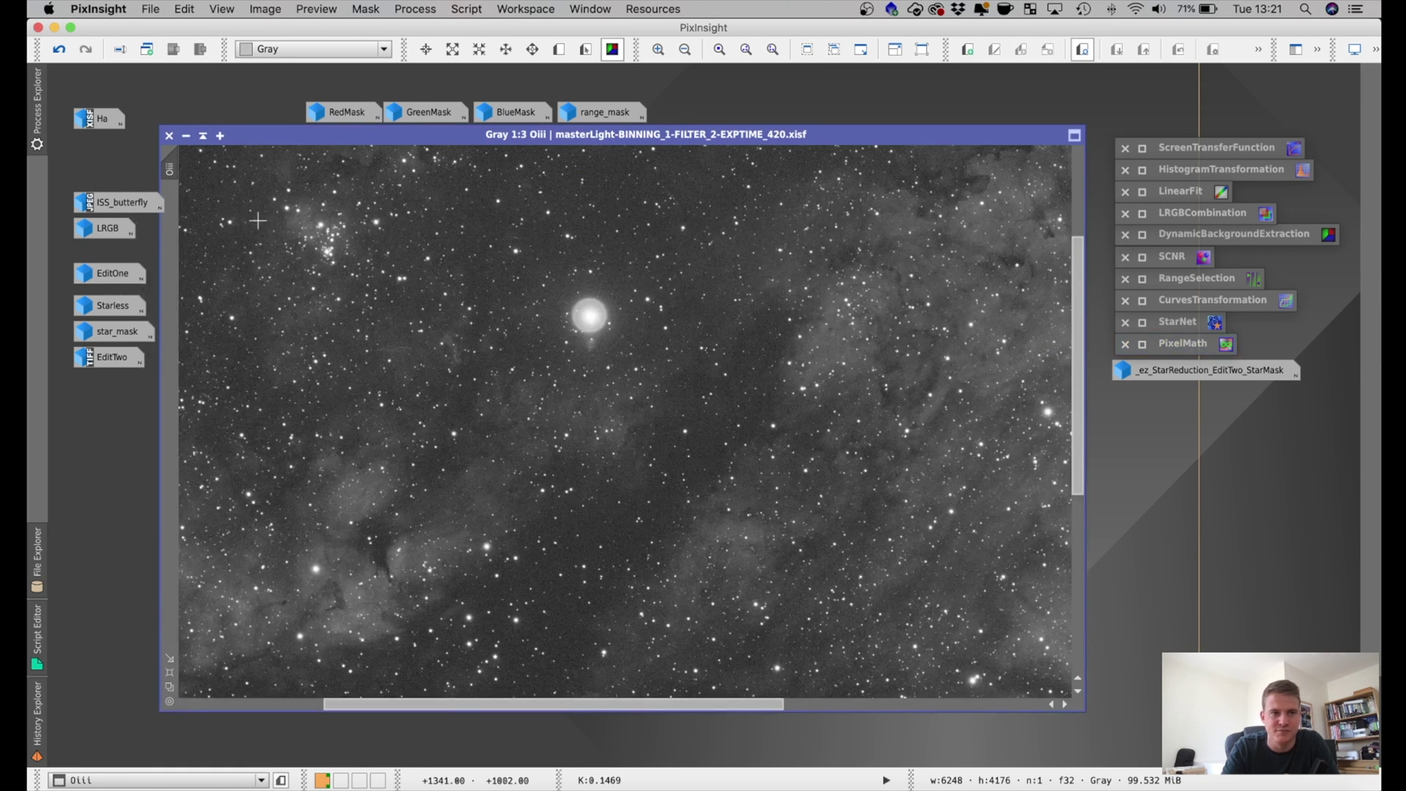
pyautogui.click(186, 135)
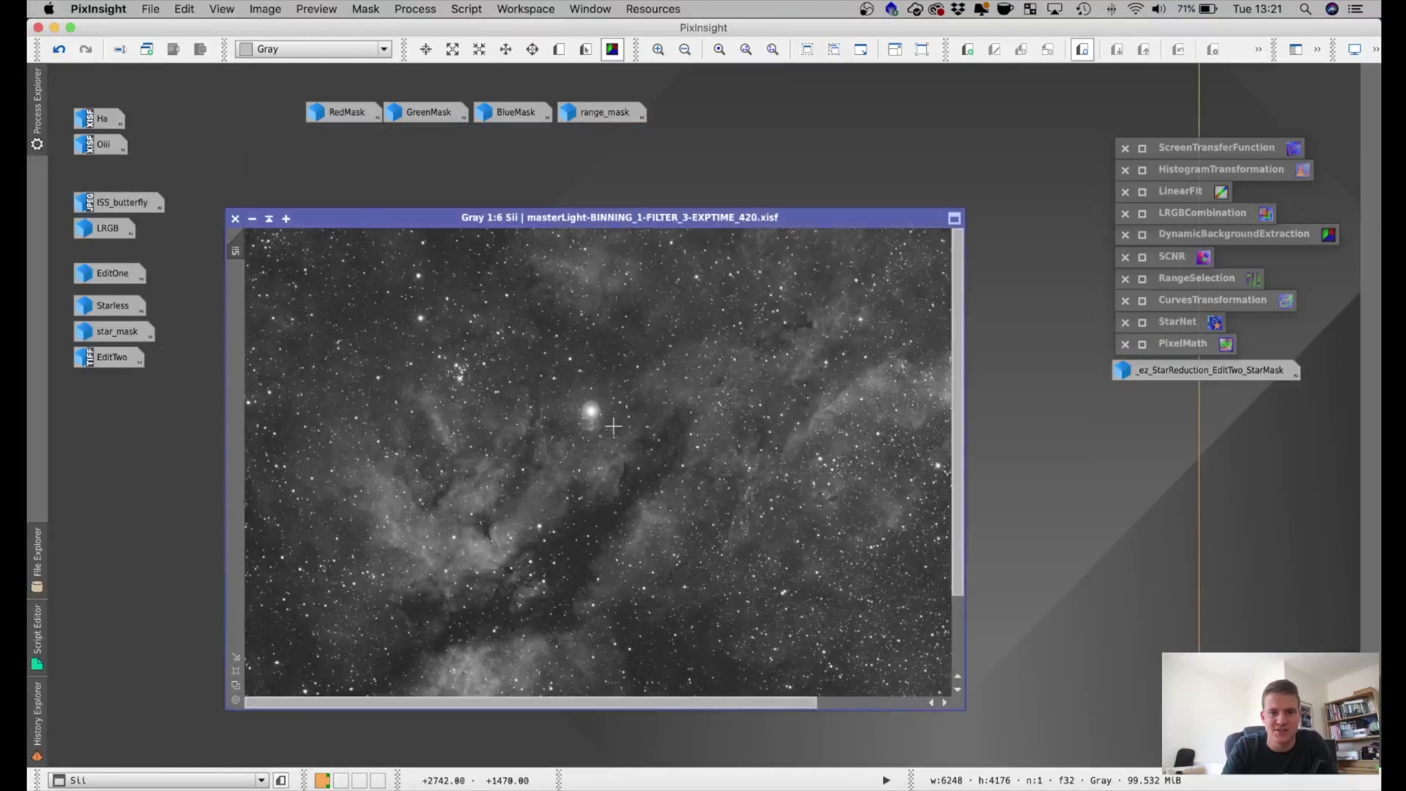
pyautogui.scroll(-1, 614, 427)
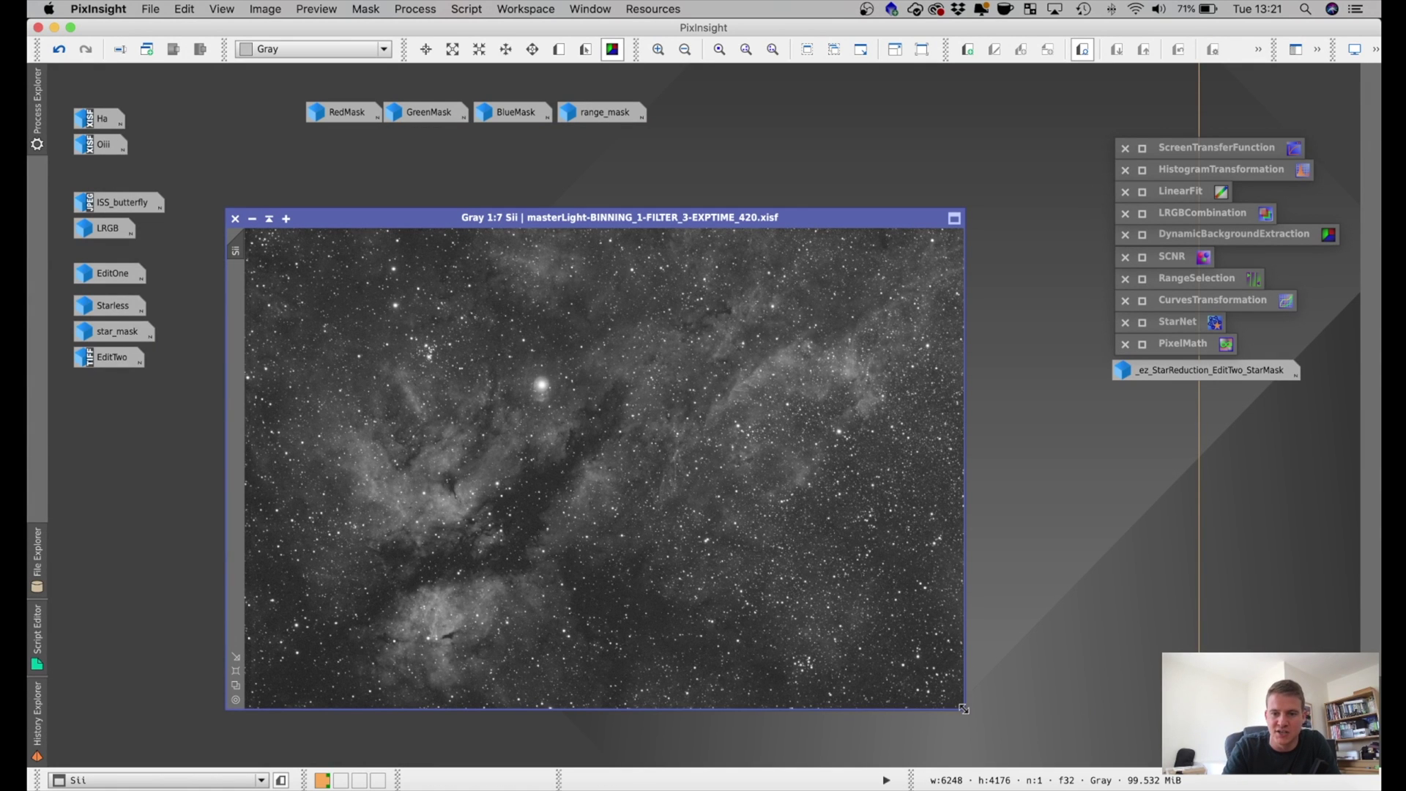
pyautogui.moveTo(970, 710); pyautogui.dragTo(1068, 765)
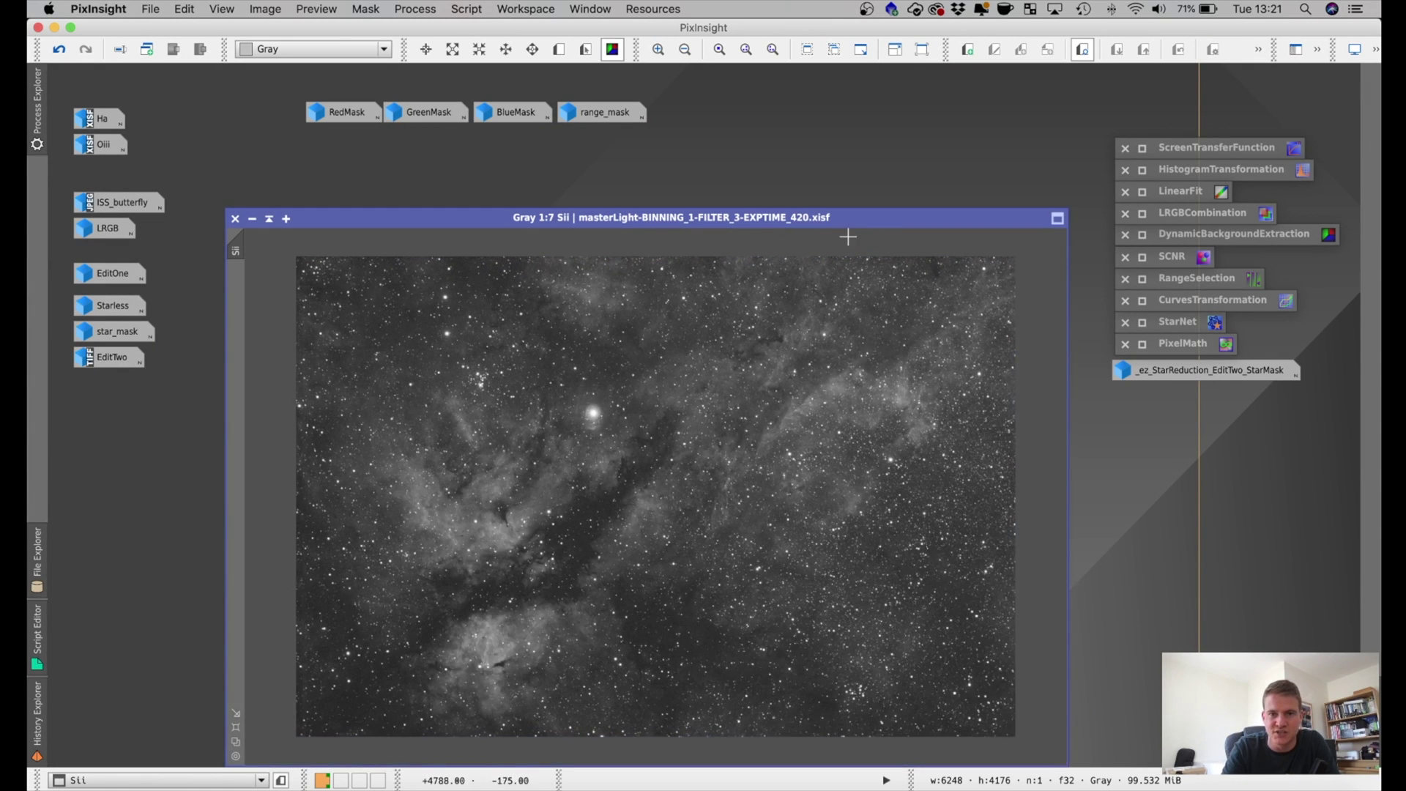
pyautogui.moveTo(879, 218); pyautogui.dragTo(872, 147)
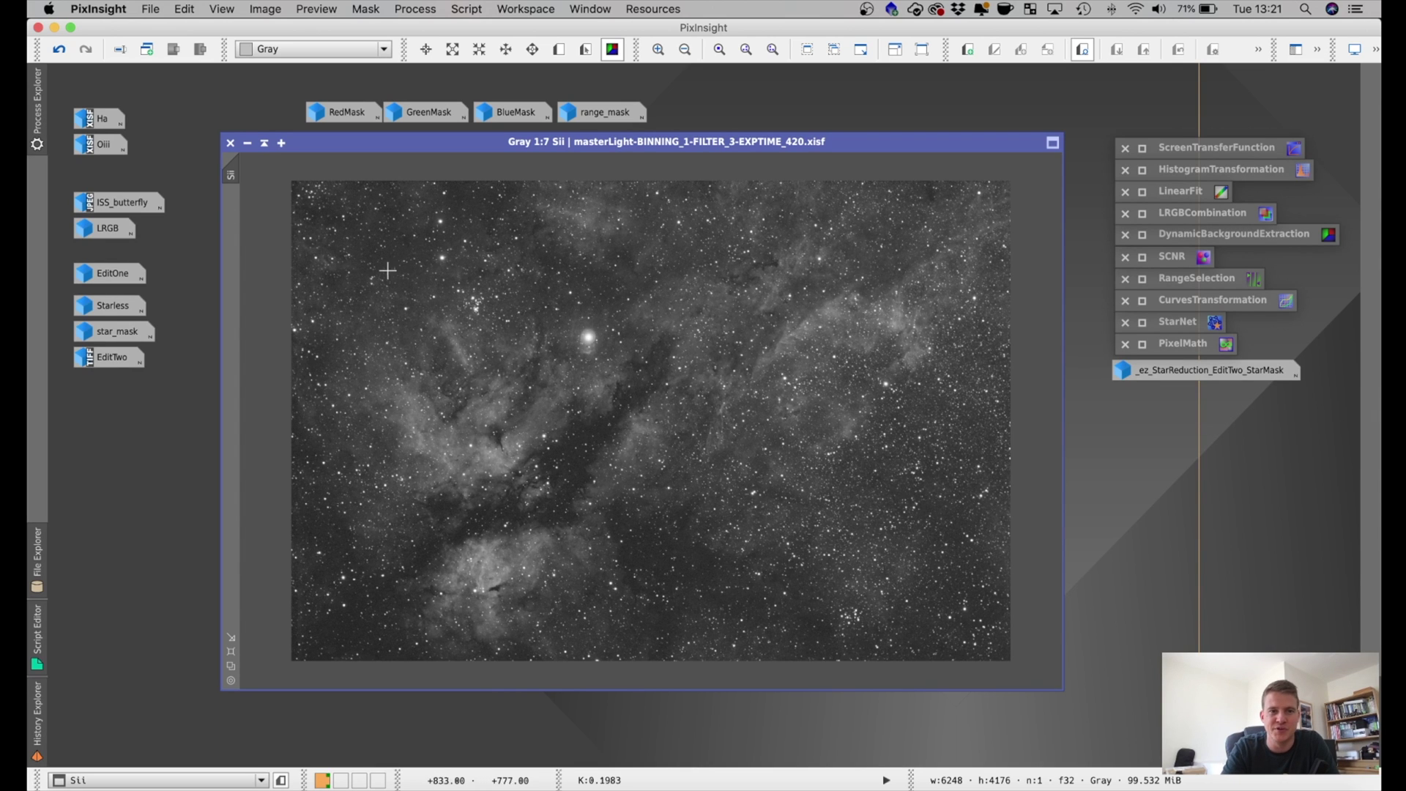
pyautogui.click(248, 145)
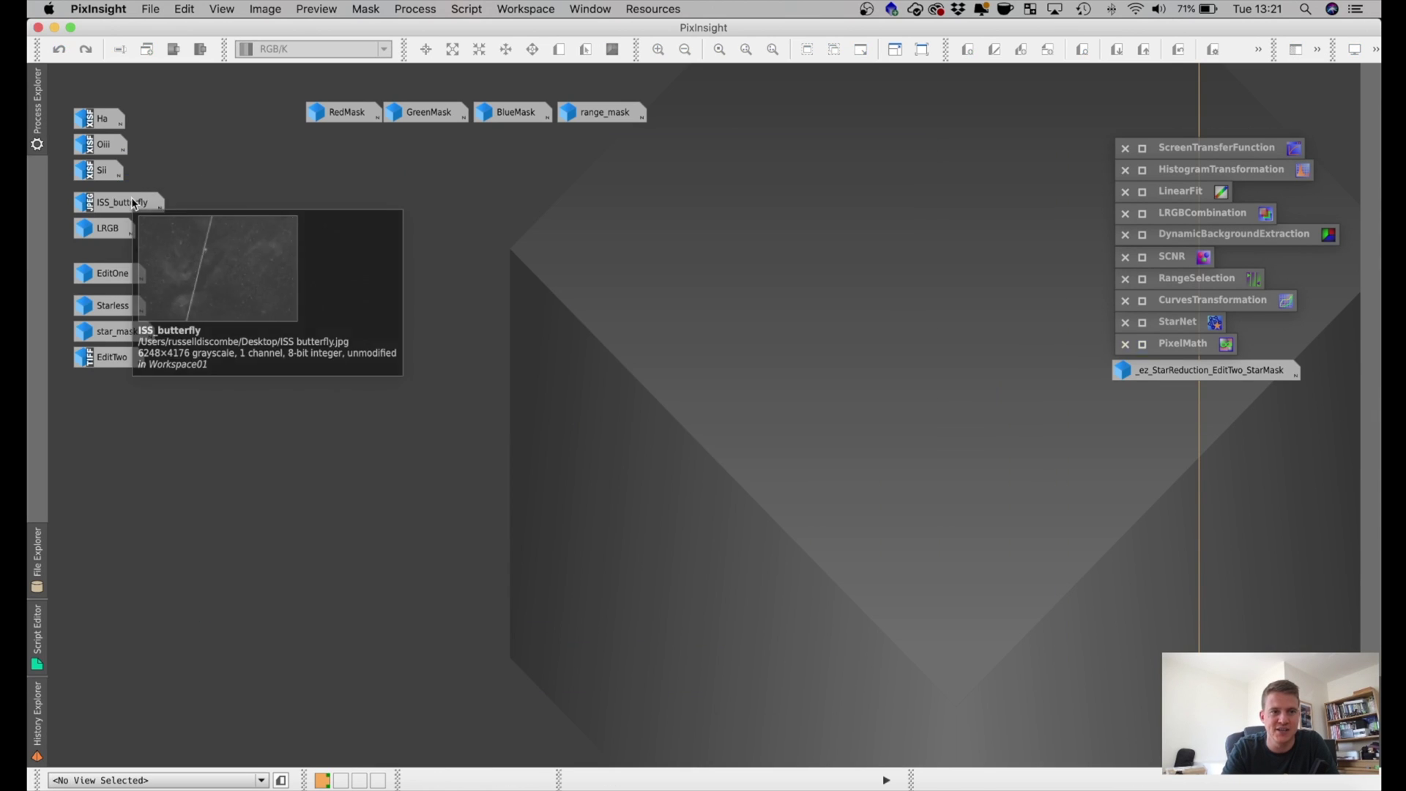
# - Open the ISS_butterfly image to examine the trail across the frame, and minimize it
pyautogui.doubleClick(118, 202)
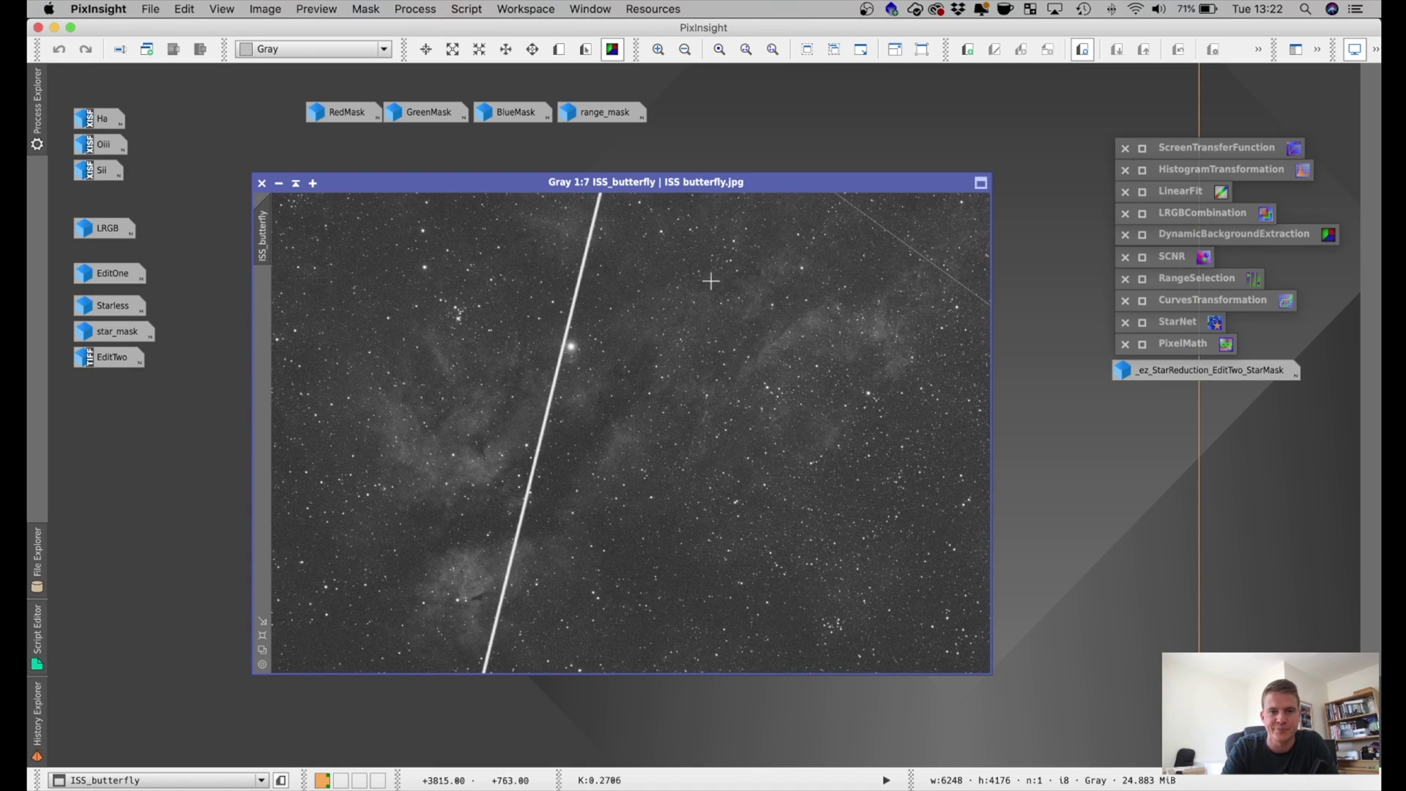
pyautogui.click(278, 183)
# - Open the LRGB image and review the channel source assignments in LRGBCombination without applying the process
pyautogui.moveTo(111, 234)
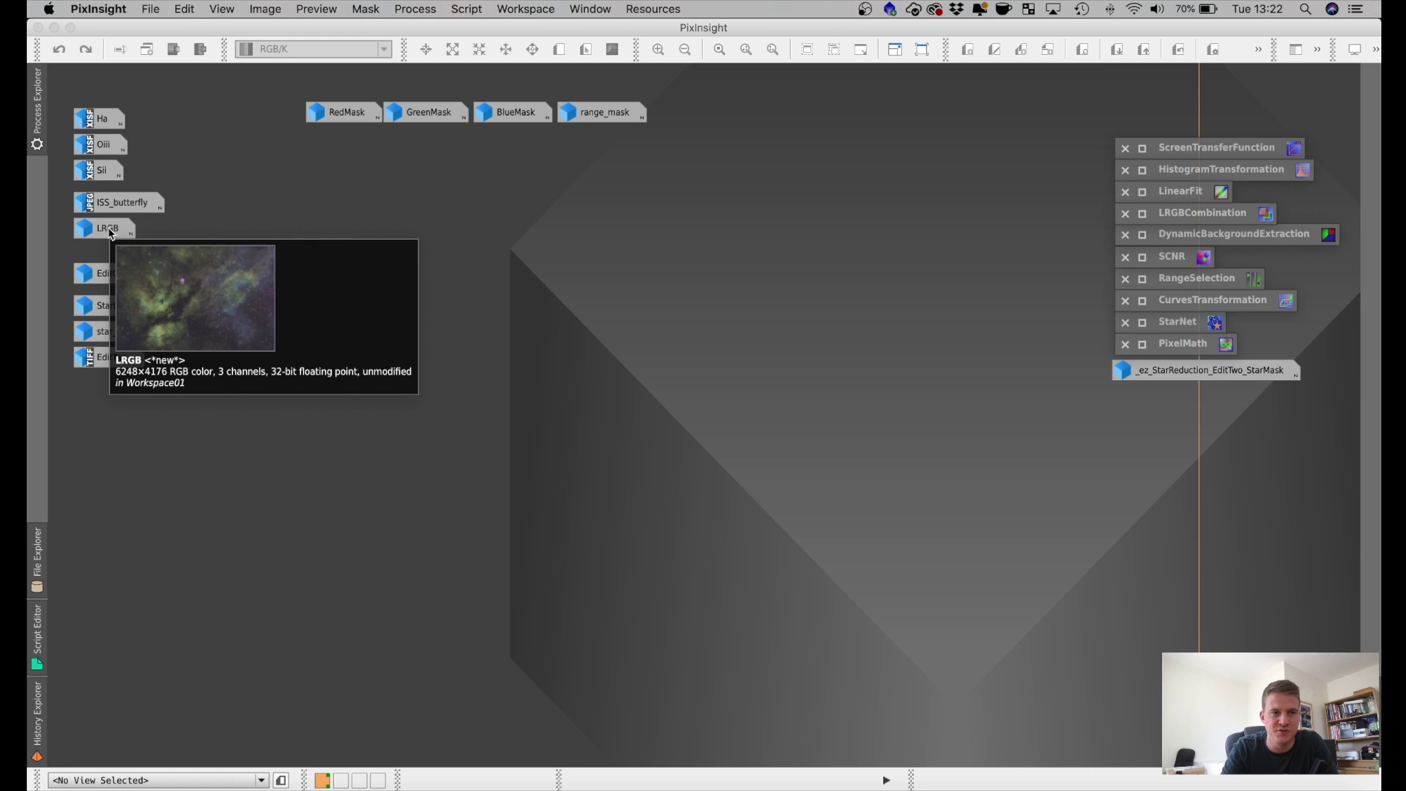
pyautogui.doubleClick(111, 230)
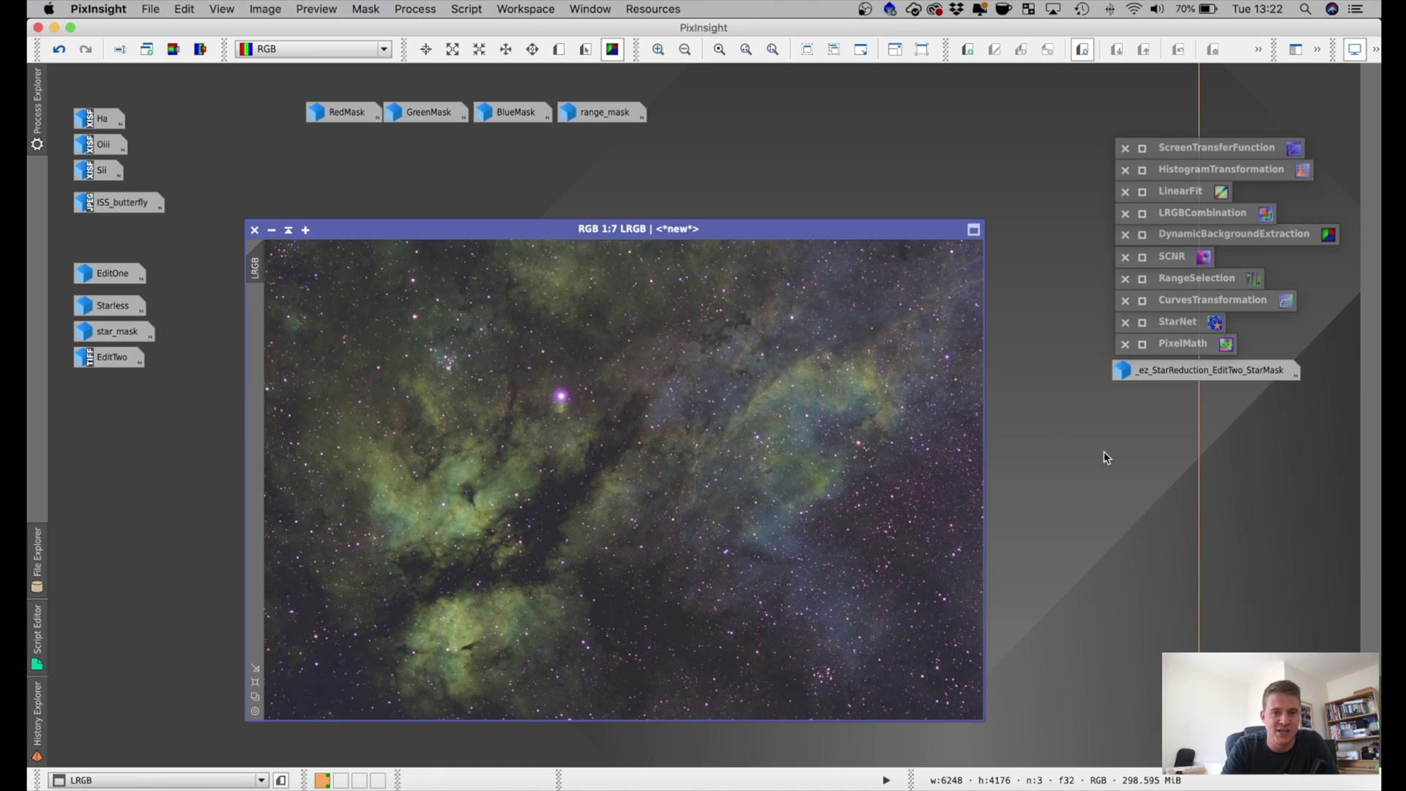
pyautogui.doubleClick(1227, 213)
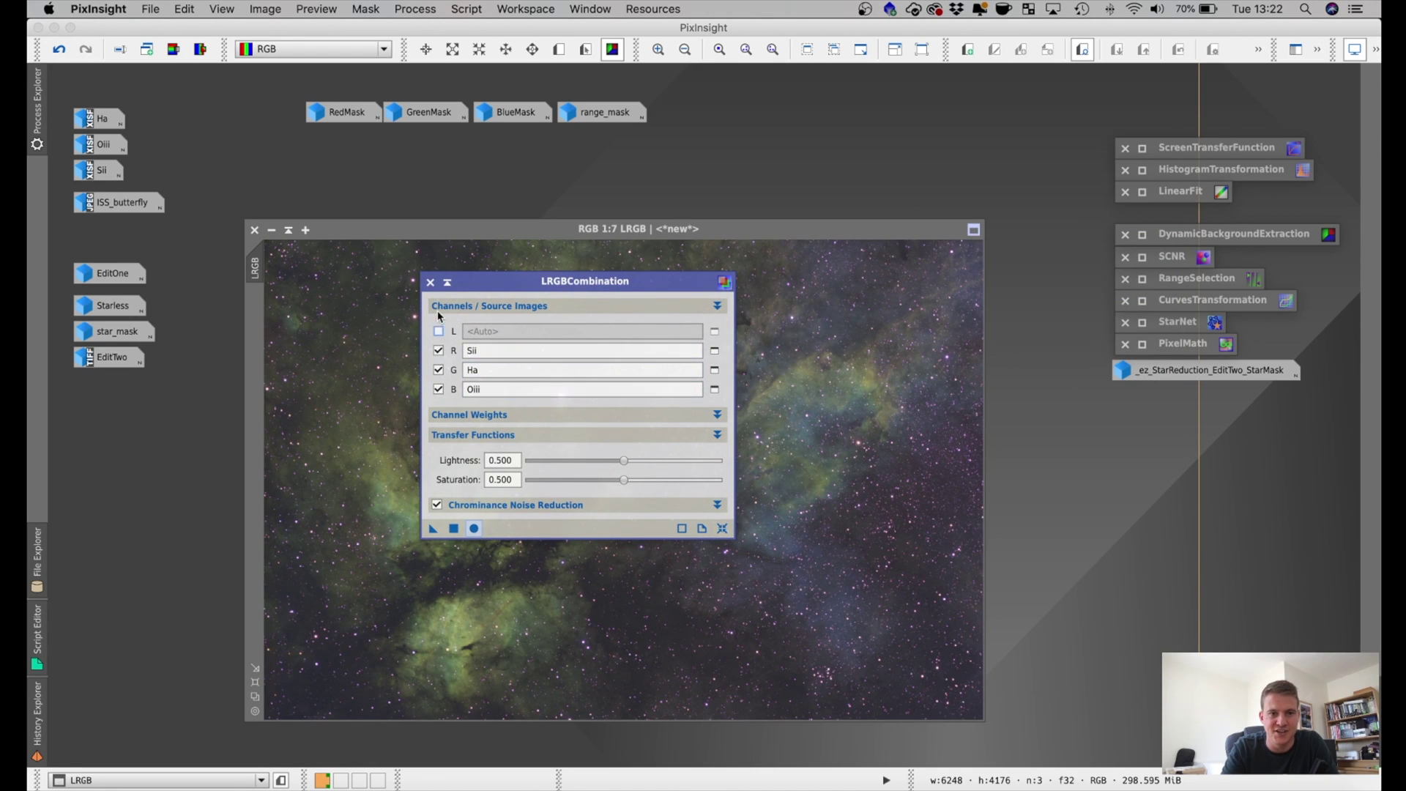
pyautogui.click(431, 282)
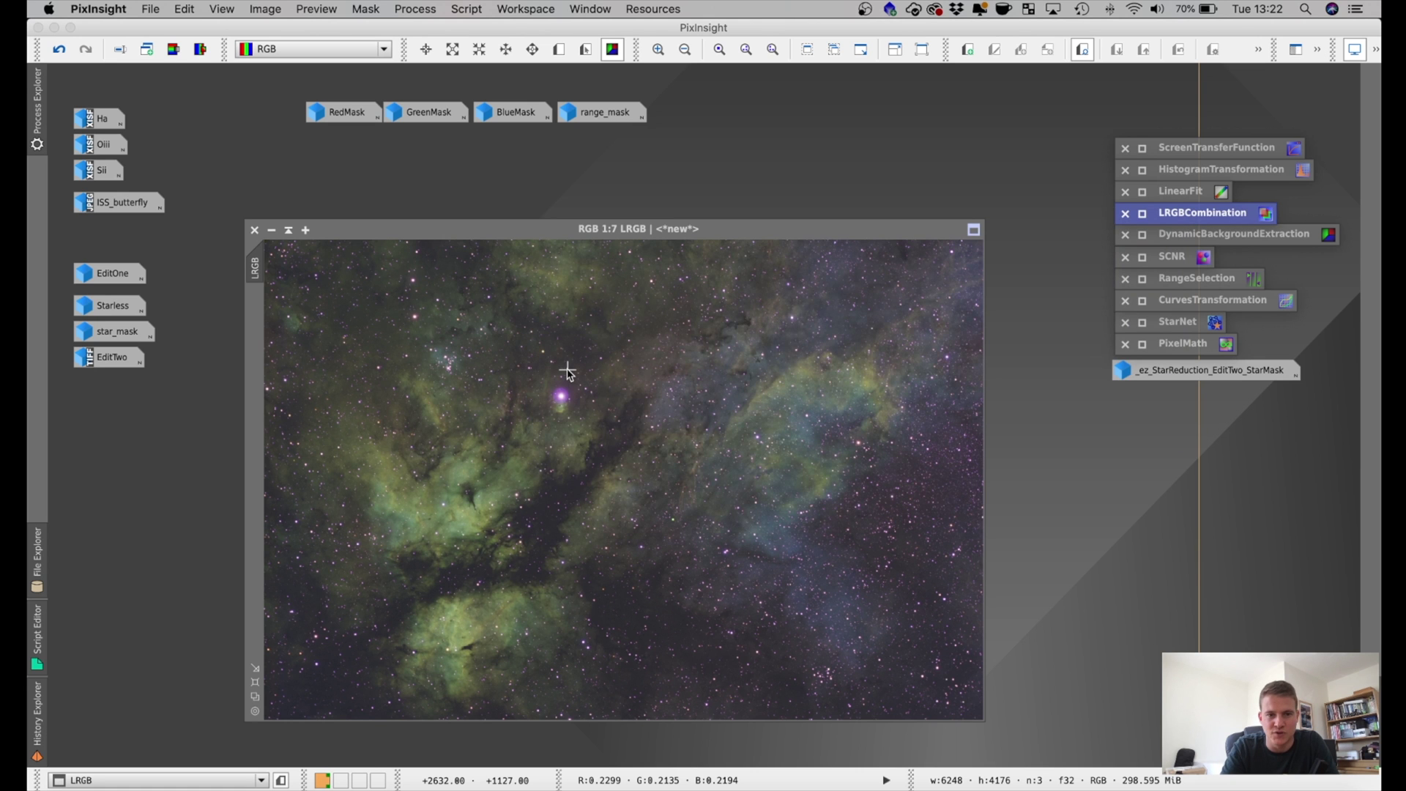
# - Minimize the Sii image to view the full LRGB color image at 1:8, and minimize the LRGB image as well
pyautogui.hotkey('ctrl', 'Tab')
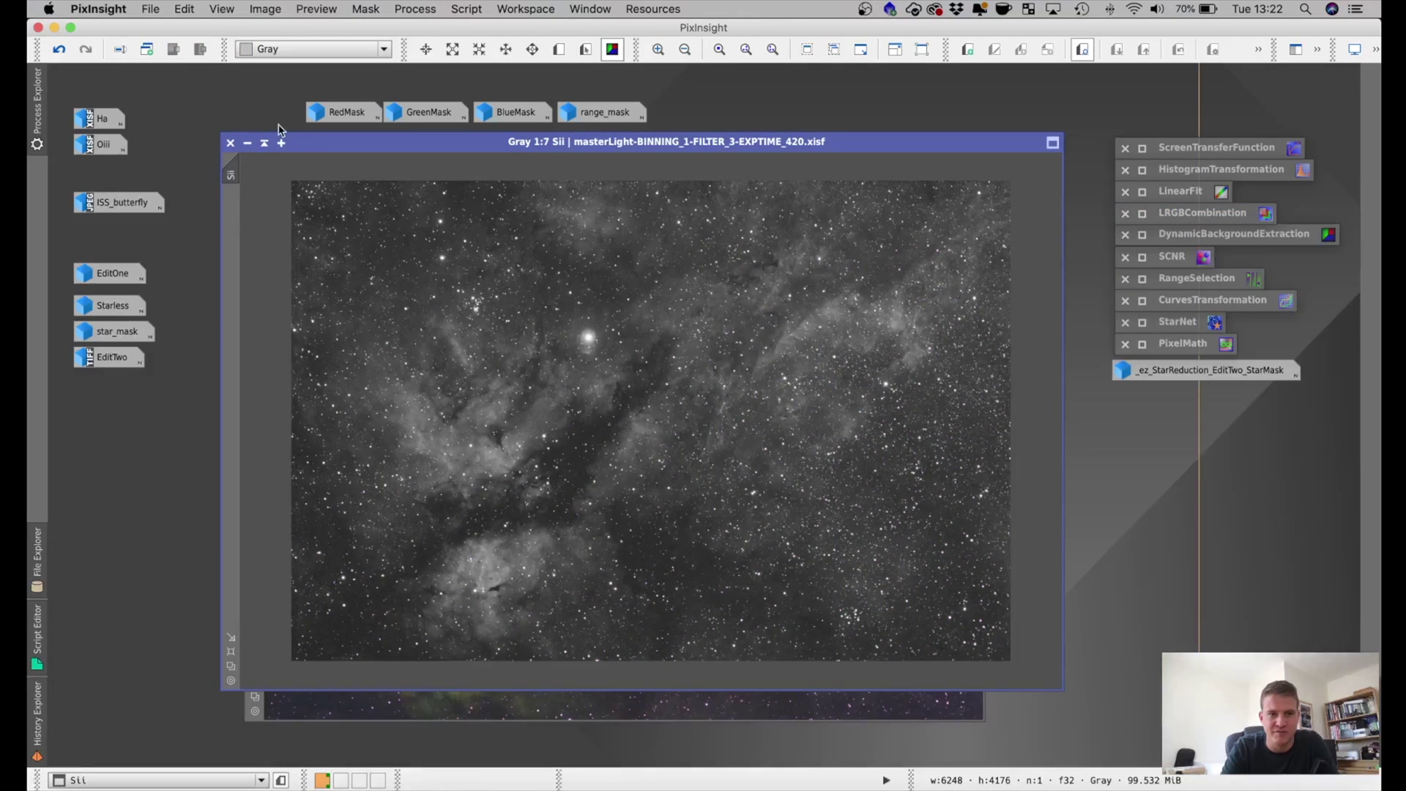
pyautogui.click(247, 144)
pyautogui.hotkey('ctrl', 'Tab')
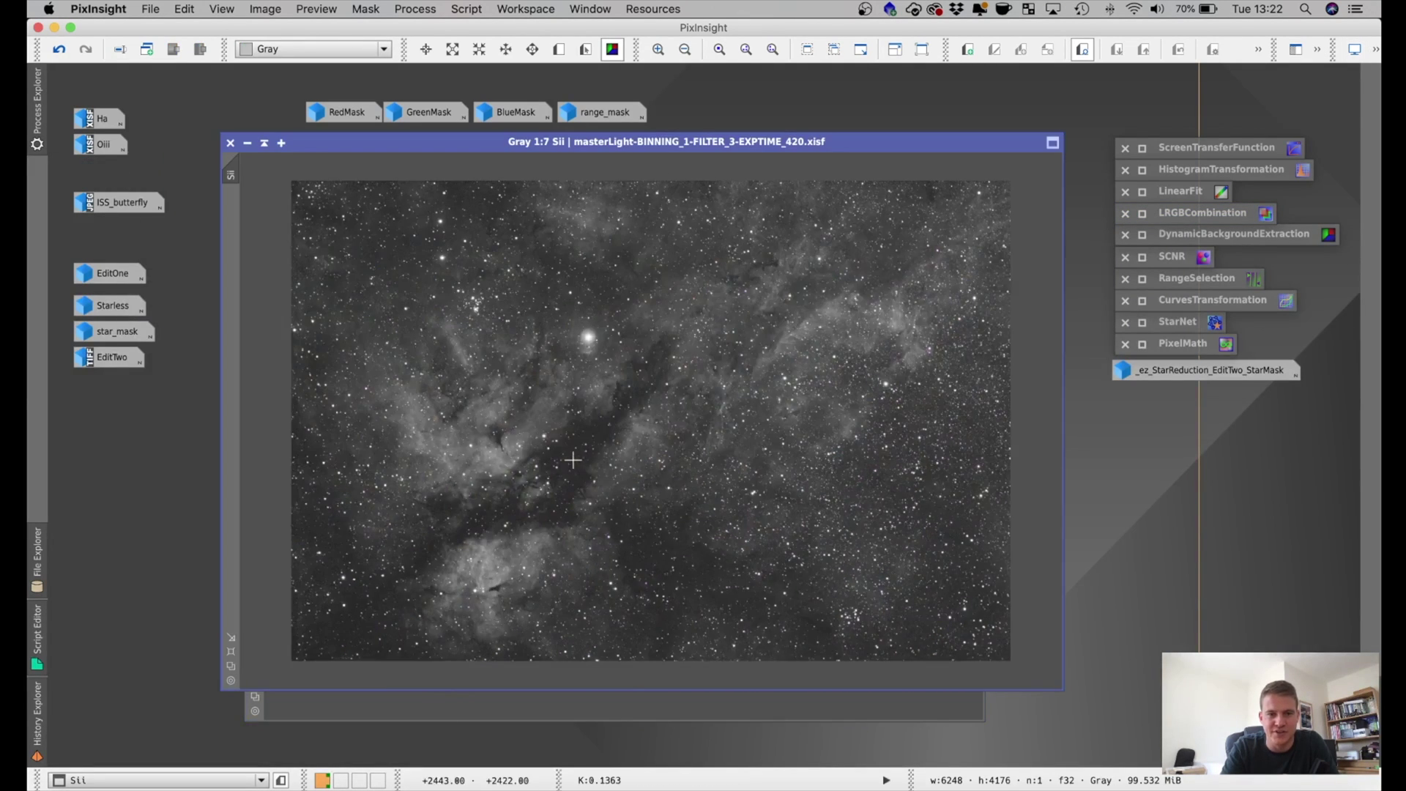
pyautogui.click(247, 144)
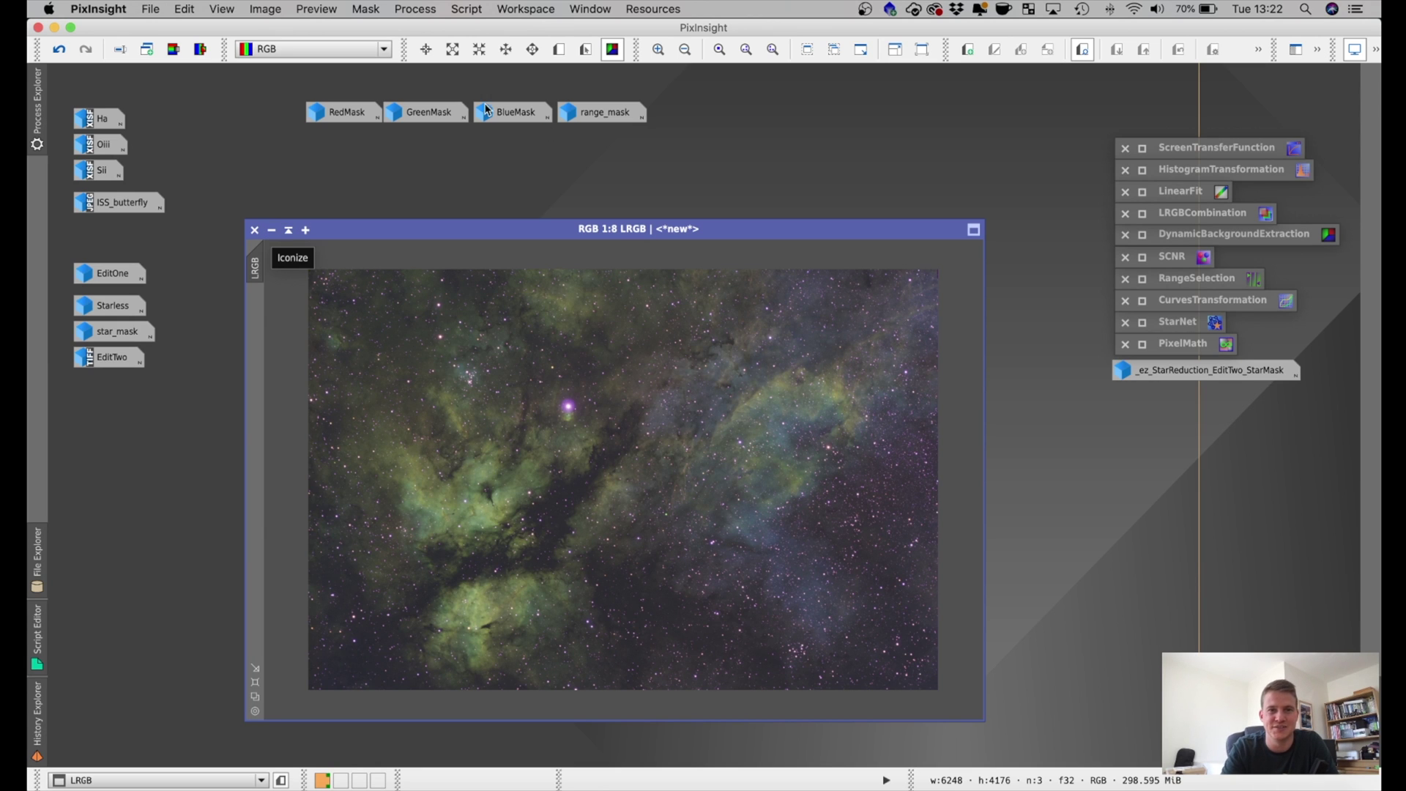
pyautogui.click(272, 230)
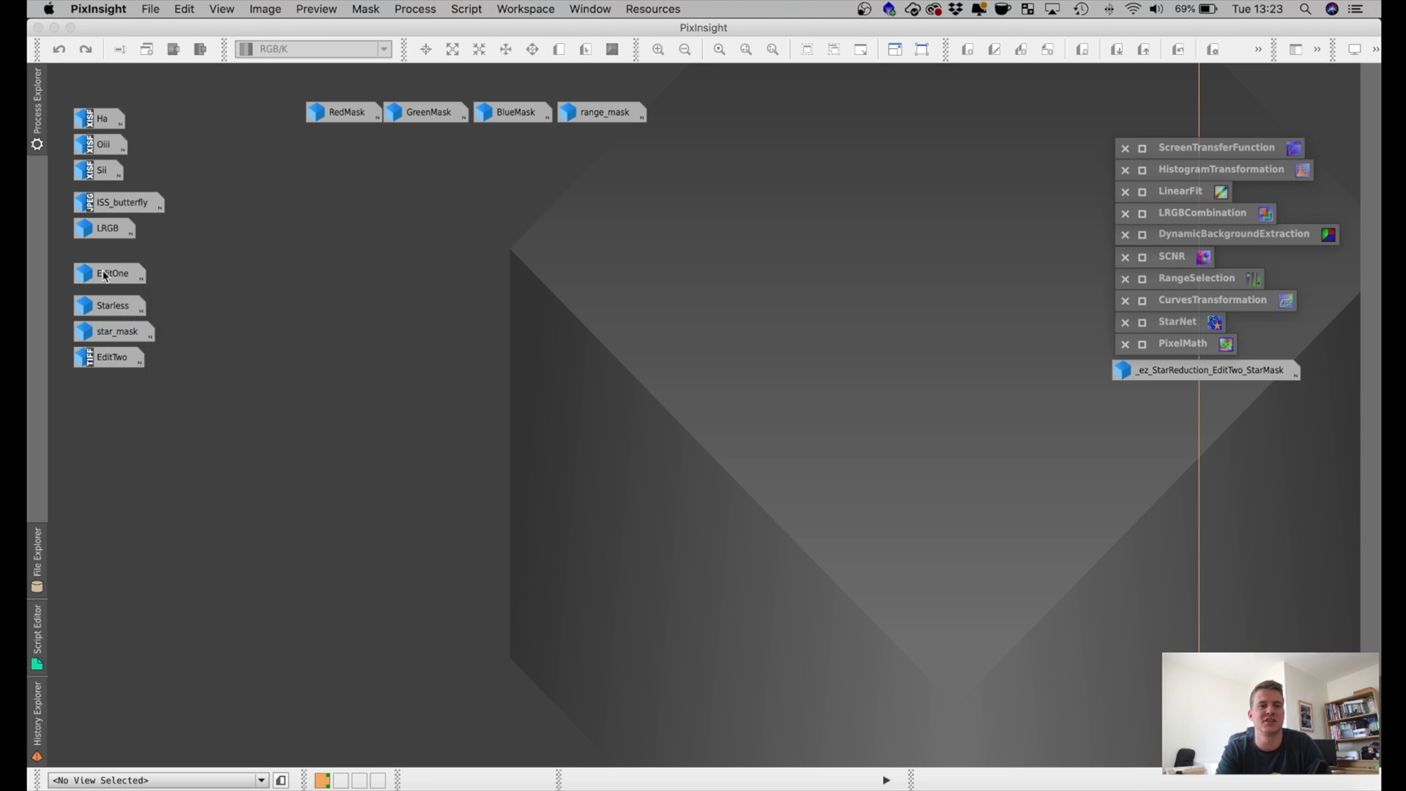
# - Open the EditOne image to examine its colors across the nebula, and minimize it
pyautogui.moveTo(105, 275)
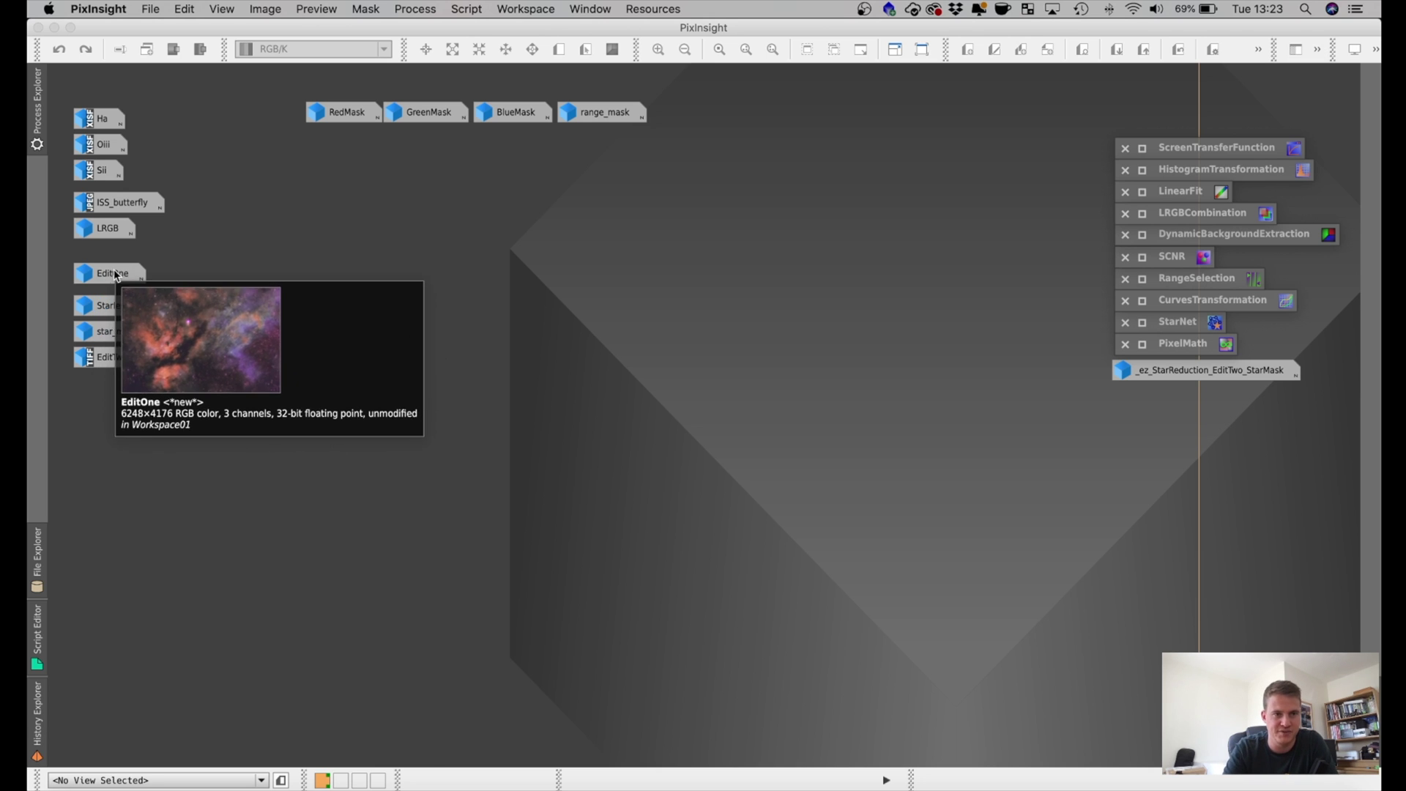
pyautogui.doubleClick(105, 276)
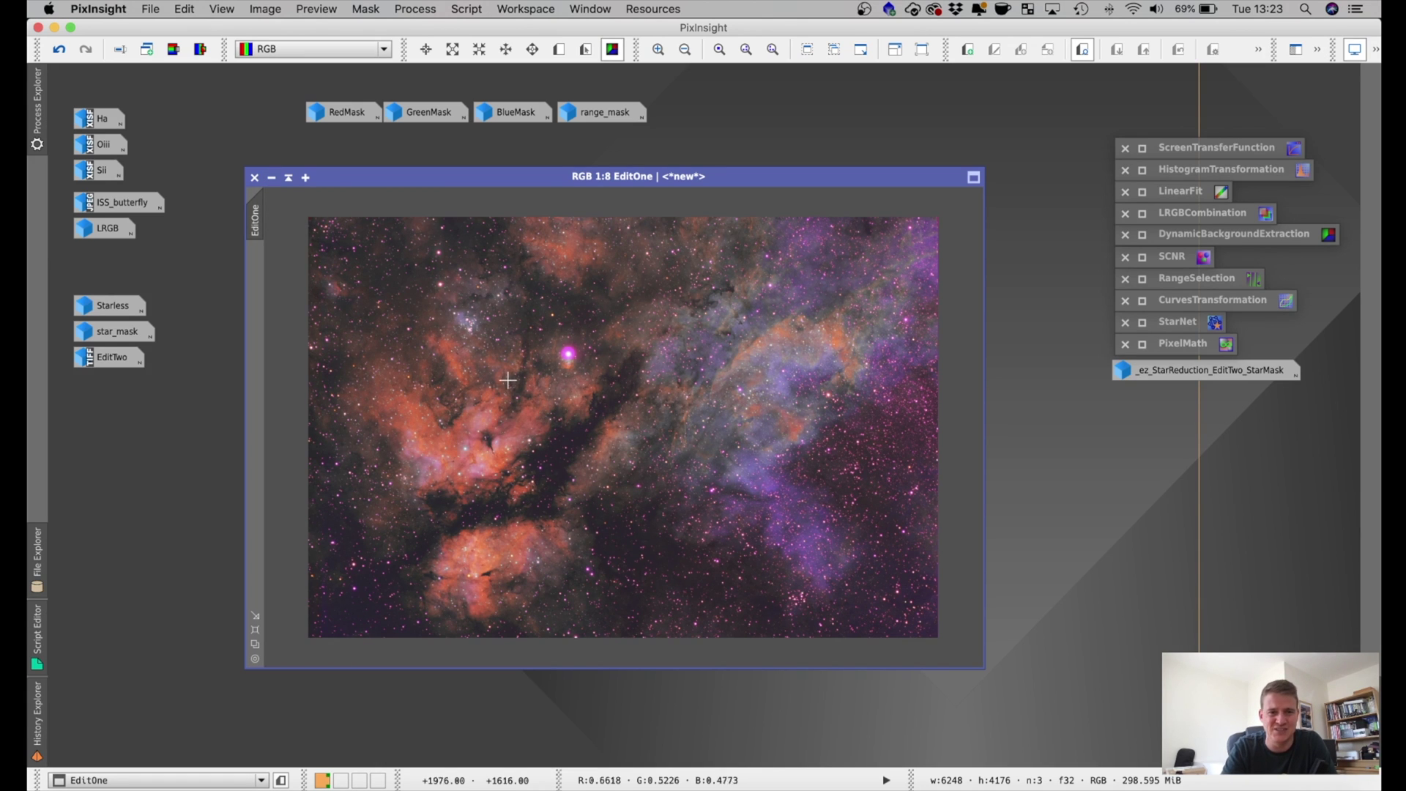
pyautogui.click(271, 177)
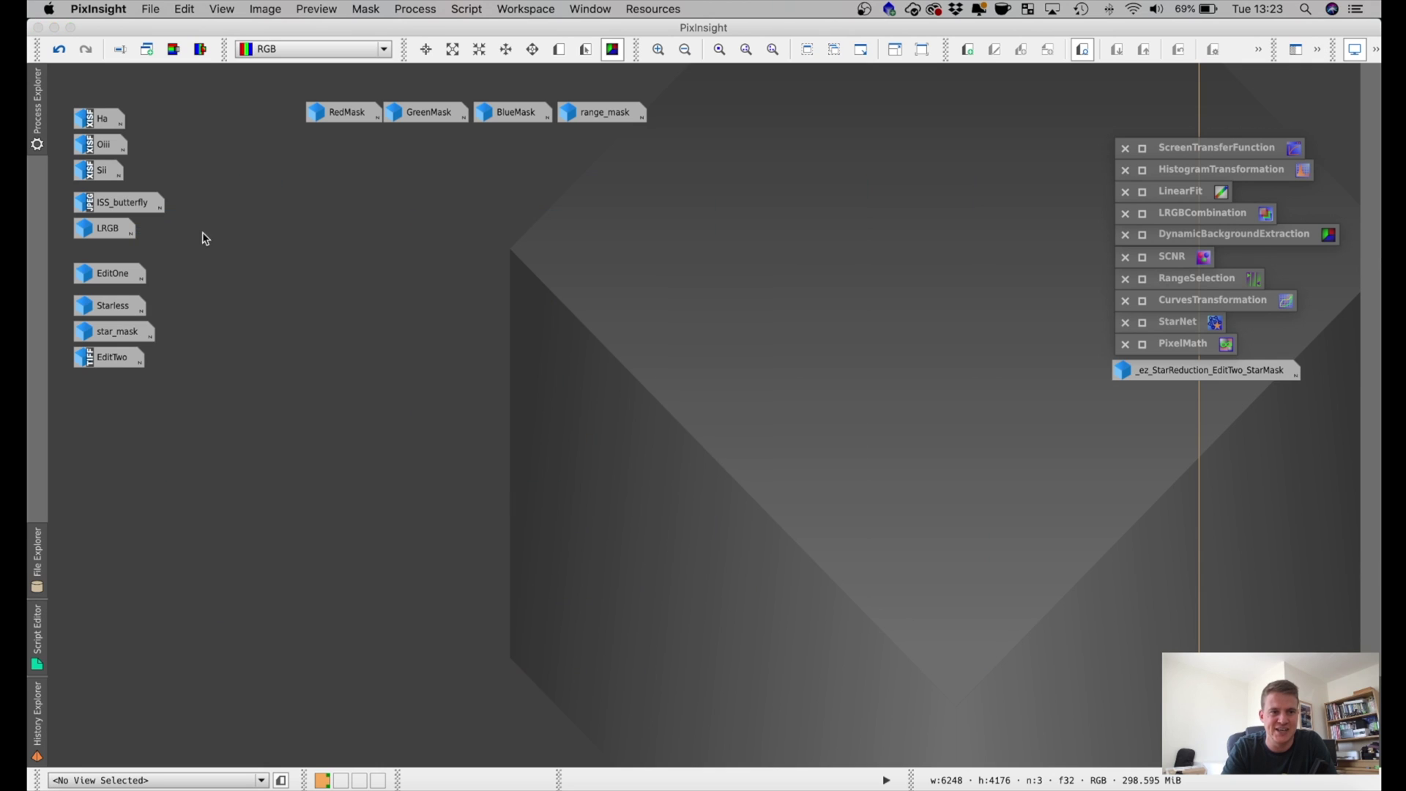
# - Open the Starless image and review the StarNet stride and star mask settings without running the process
pyautogui.moveTo(115, 311)
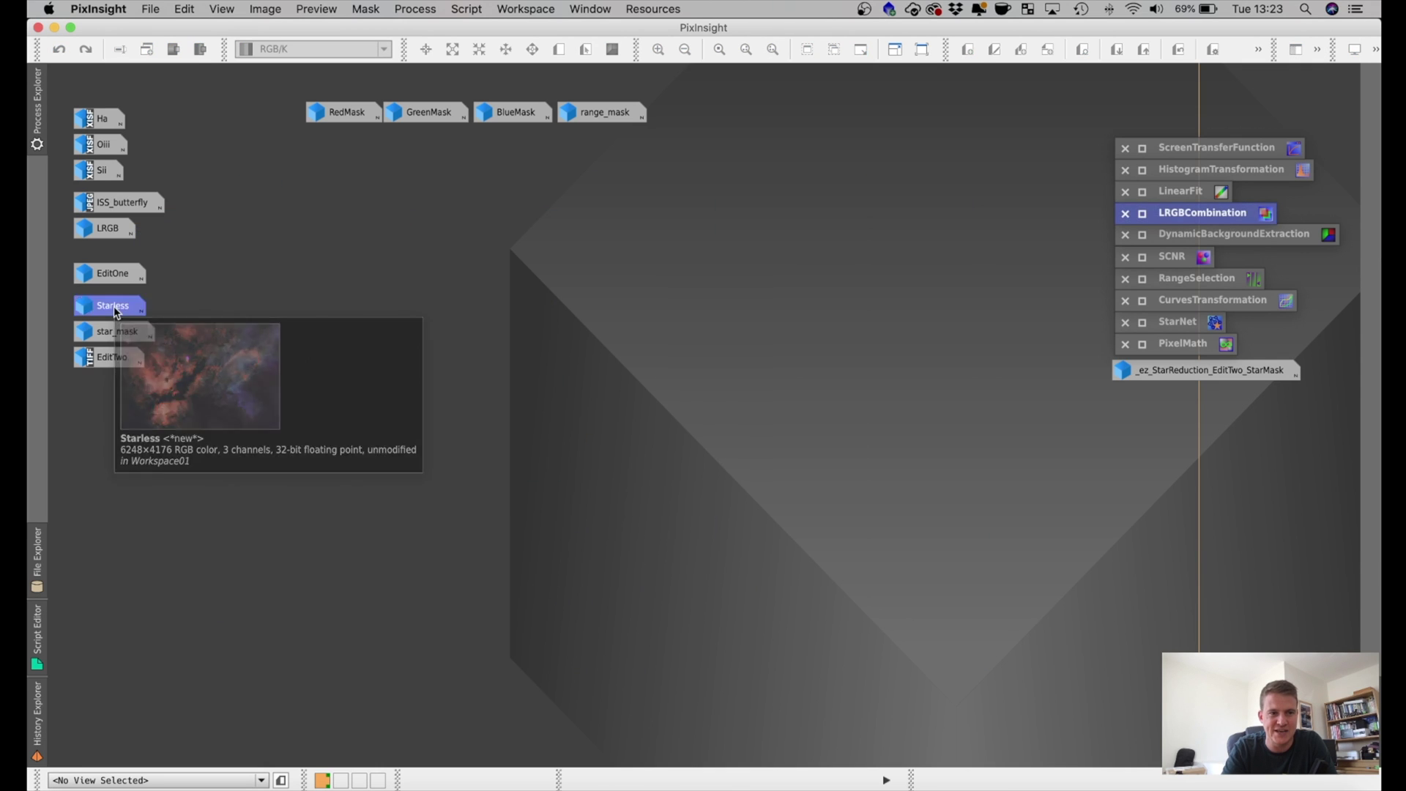
pyautogui.doubleClick(115, 308)
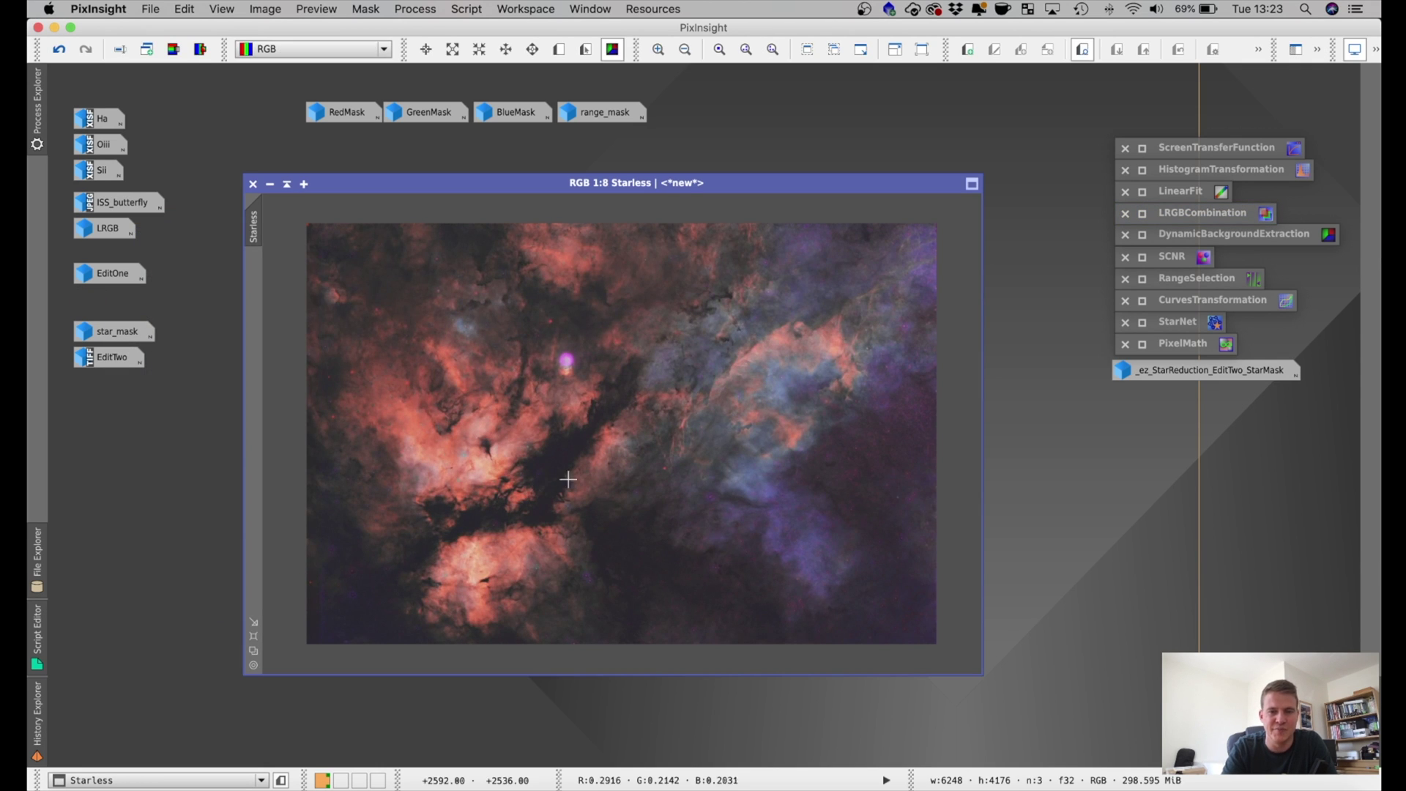
pyautogui.doubleClick(1186, 322)
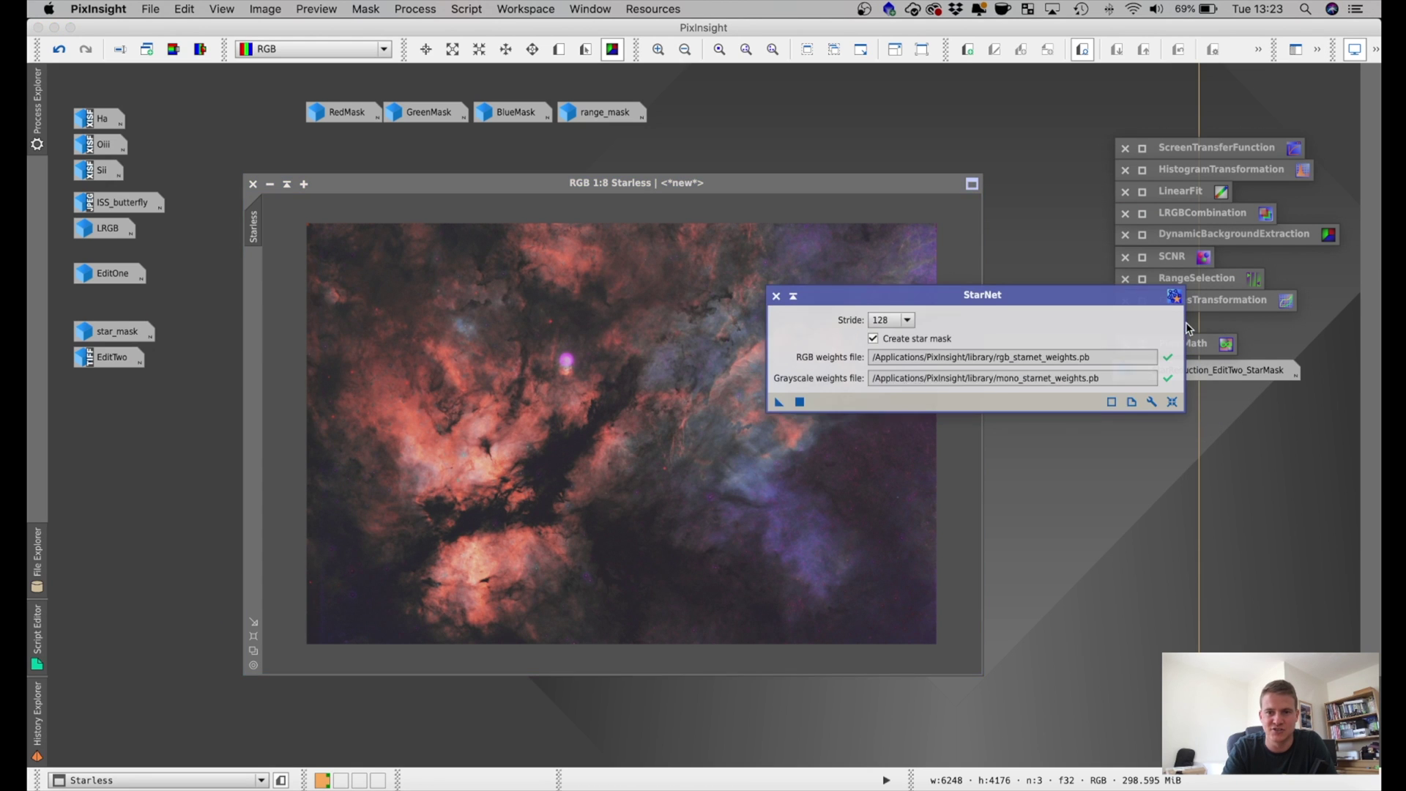
pyautogui.click(773, 294)
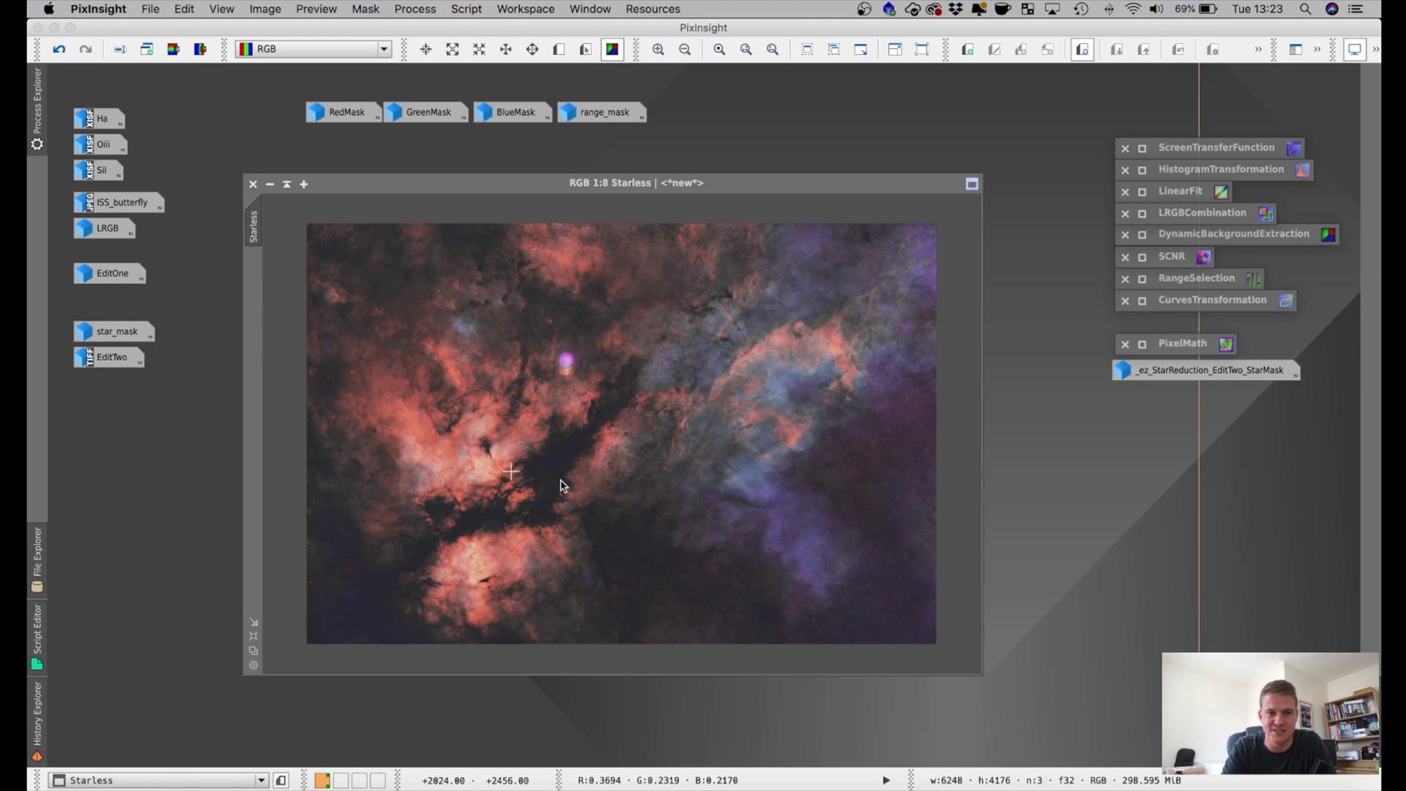
# - Open the star_mask image to examine the extracted stars, and minimize both it and the Starless image
pyautogui.doubleClick(132, 334)
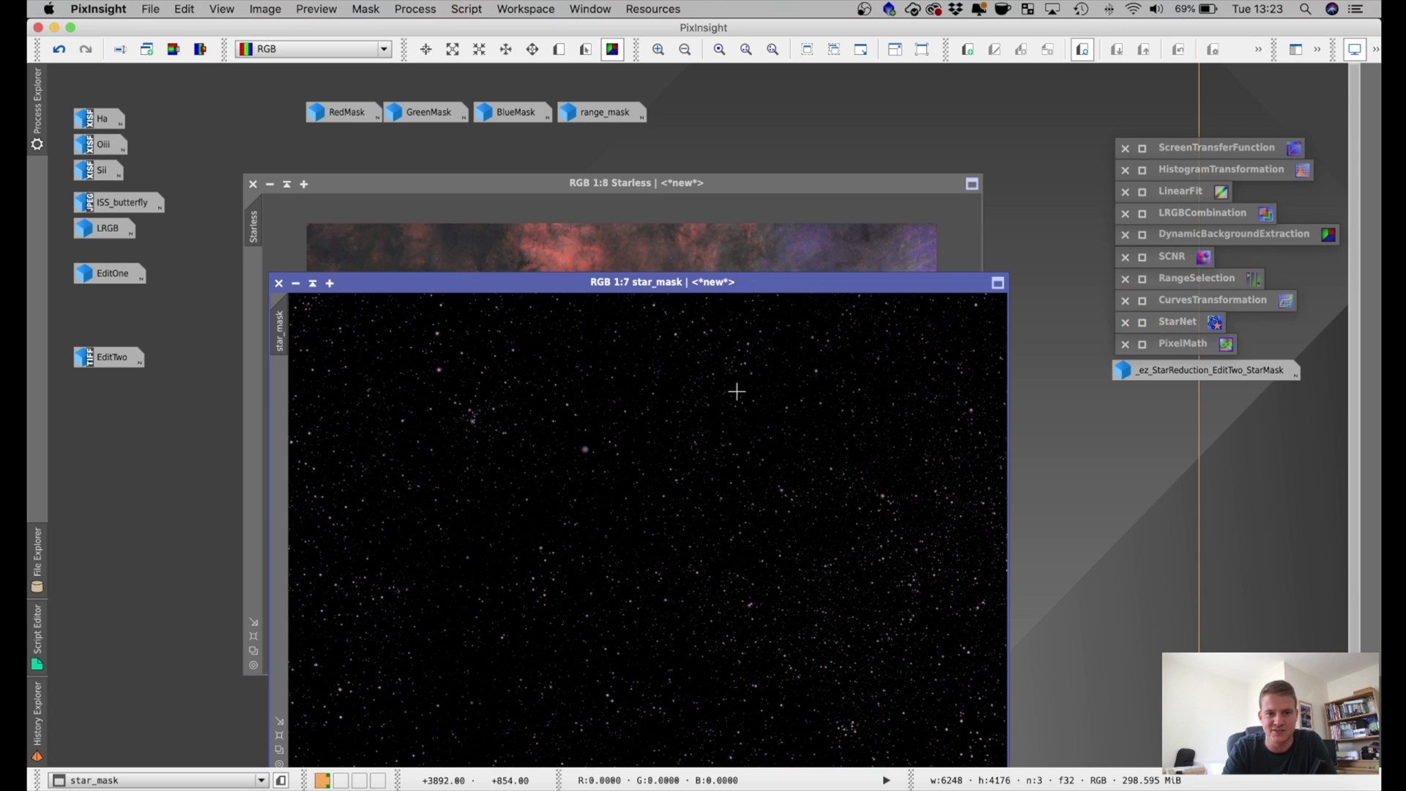
pyautogui.click(296, 284)
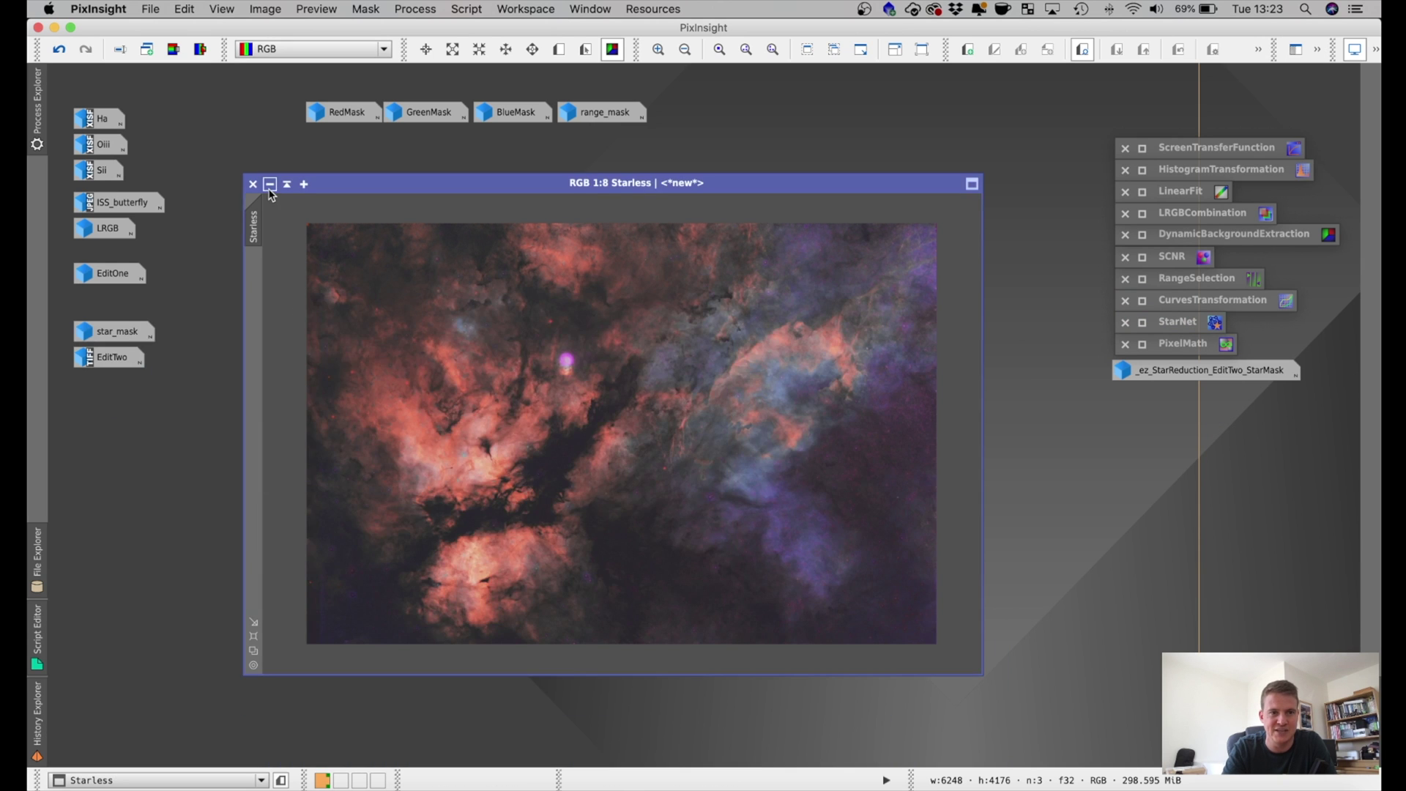
pyautogui.click(269, 184)
# - Open the EditTwo image in an enlarged window at 1:7, and restore the Starless image over it to compare the two
pyautogui.doubleClick(117, 357)
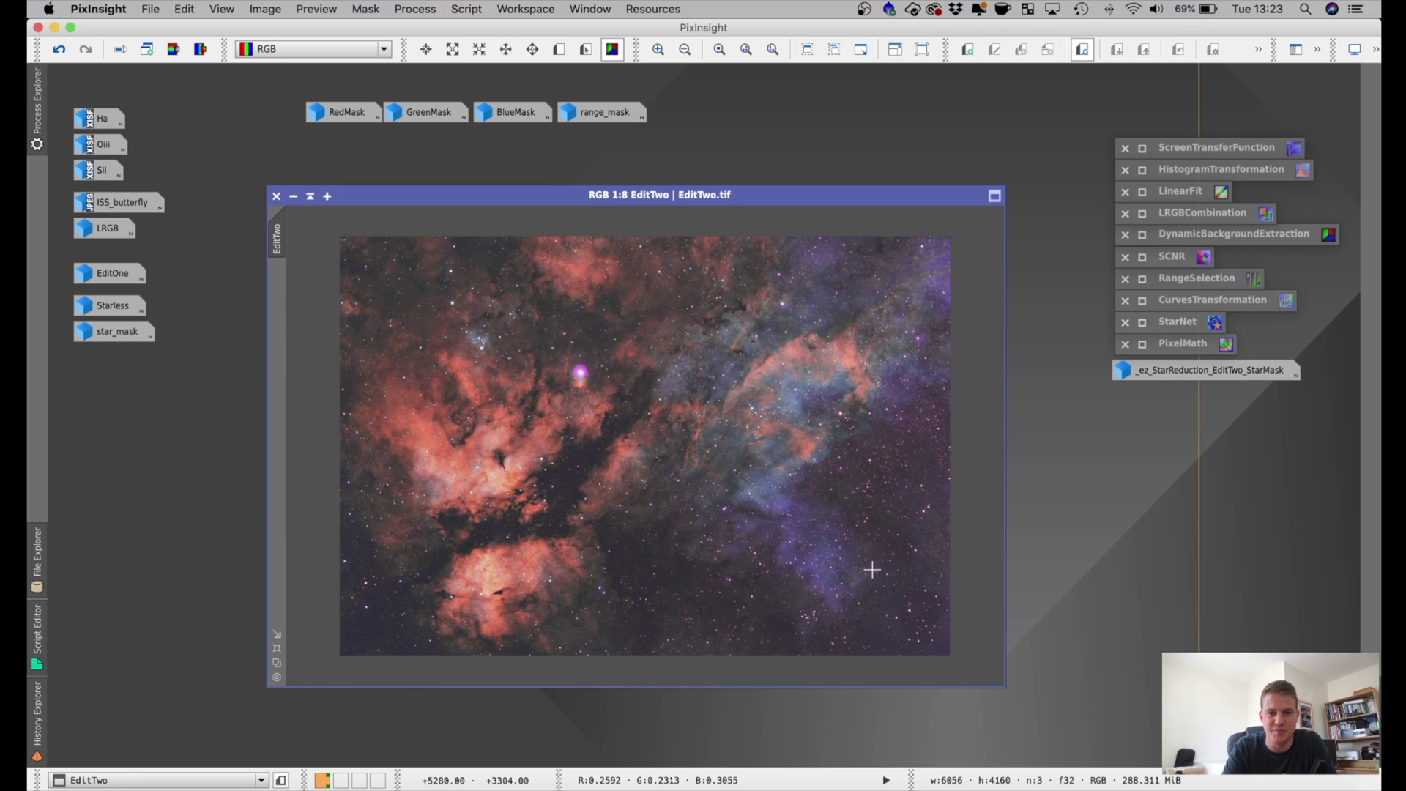
pyautogui.moveTo(1003, 686); pyautogui.dragTo(1104, 748)
pyautogui.scroll(1, 605, 535)
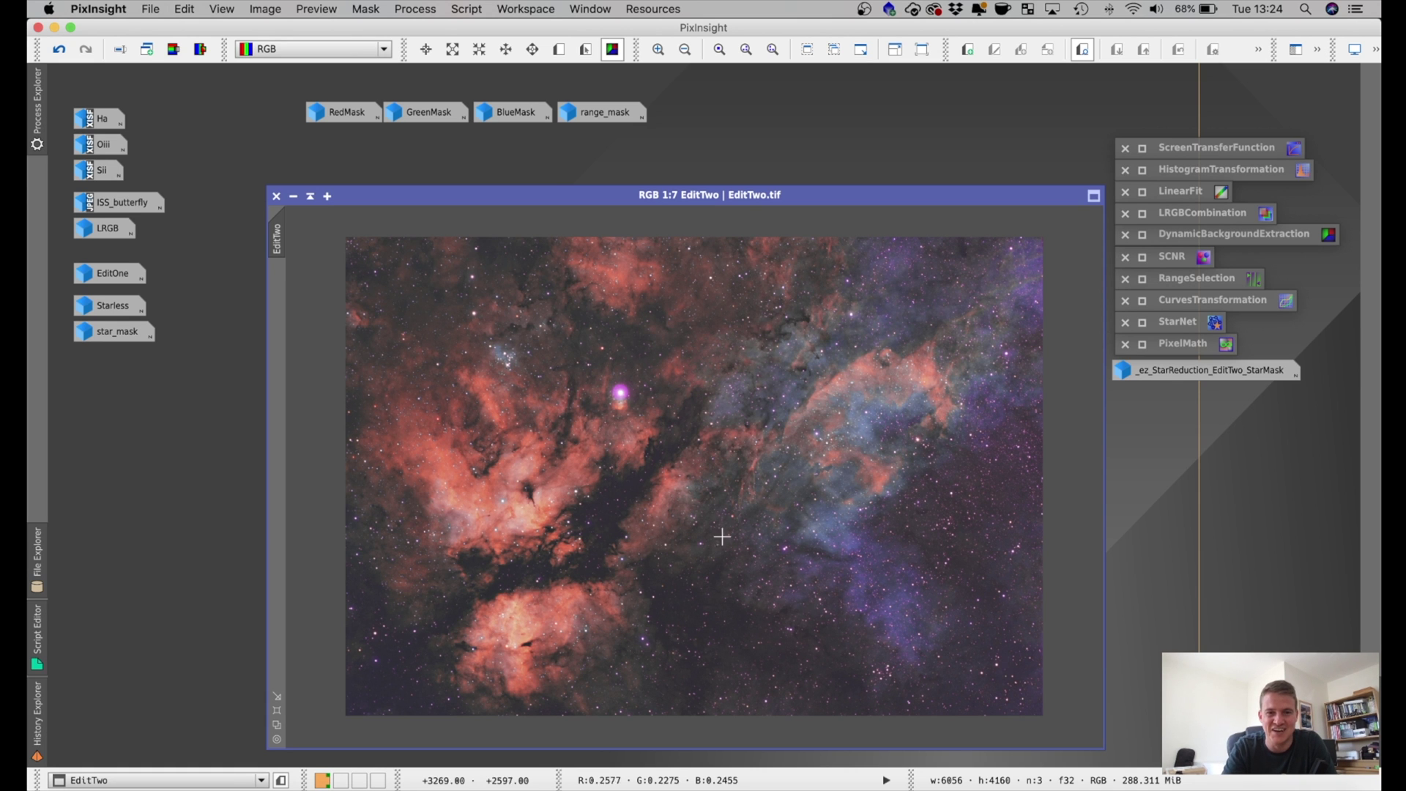
pyautogui.moveTo(813, 200); pyautogui.dragTo(740, 179)
pyautogui.click(113, 314)
pyautogui.doubleClick(113, 313)
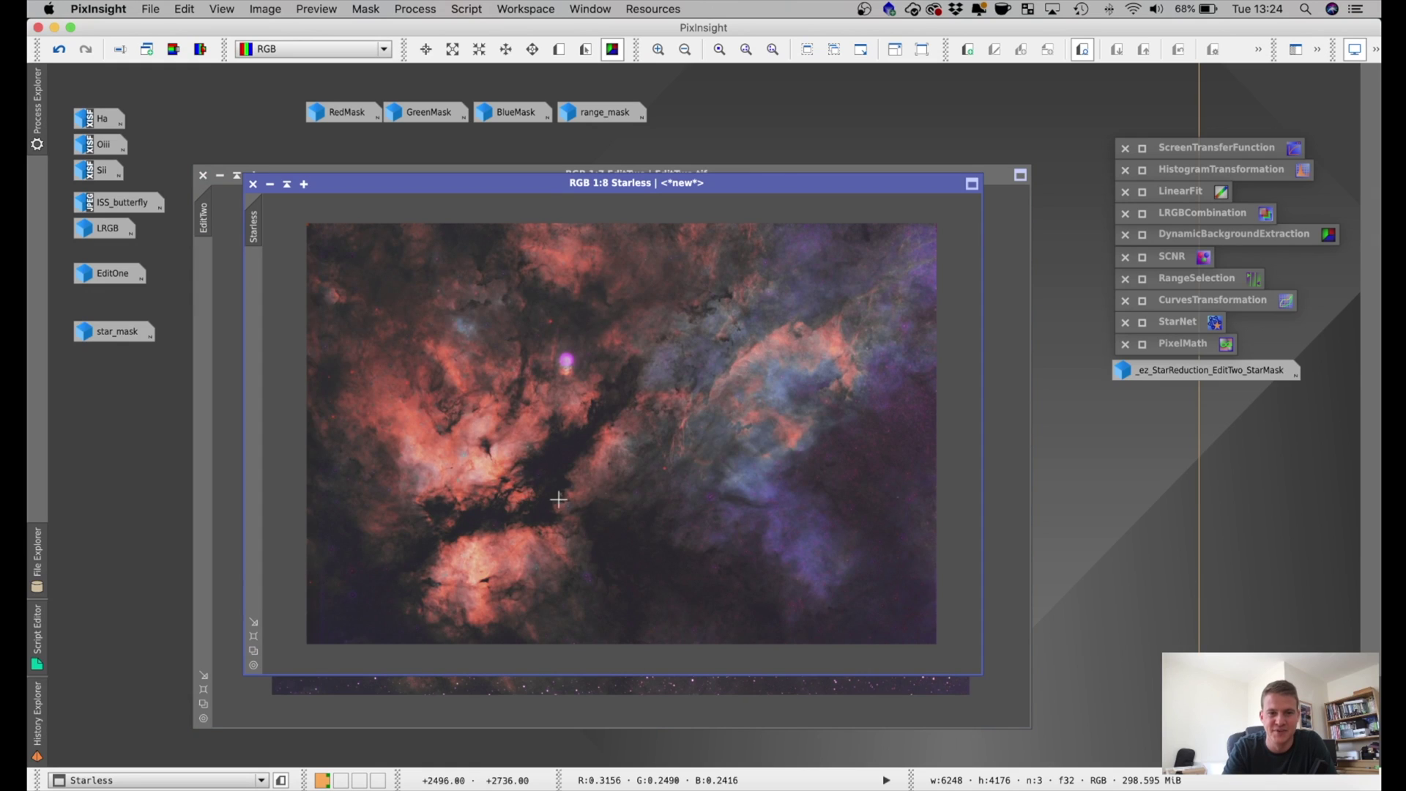
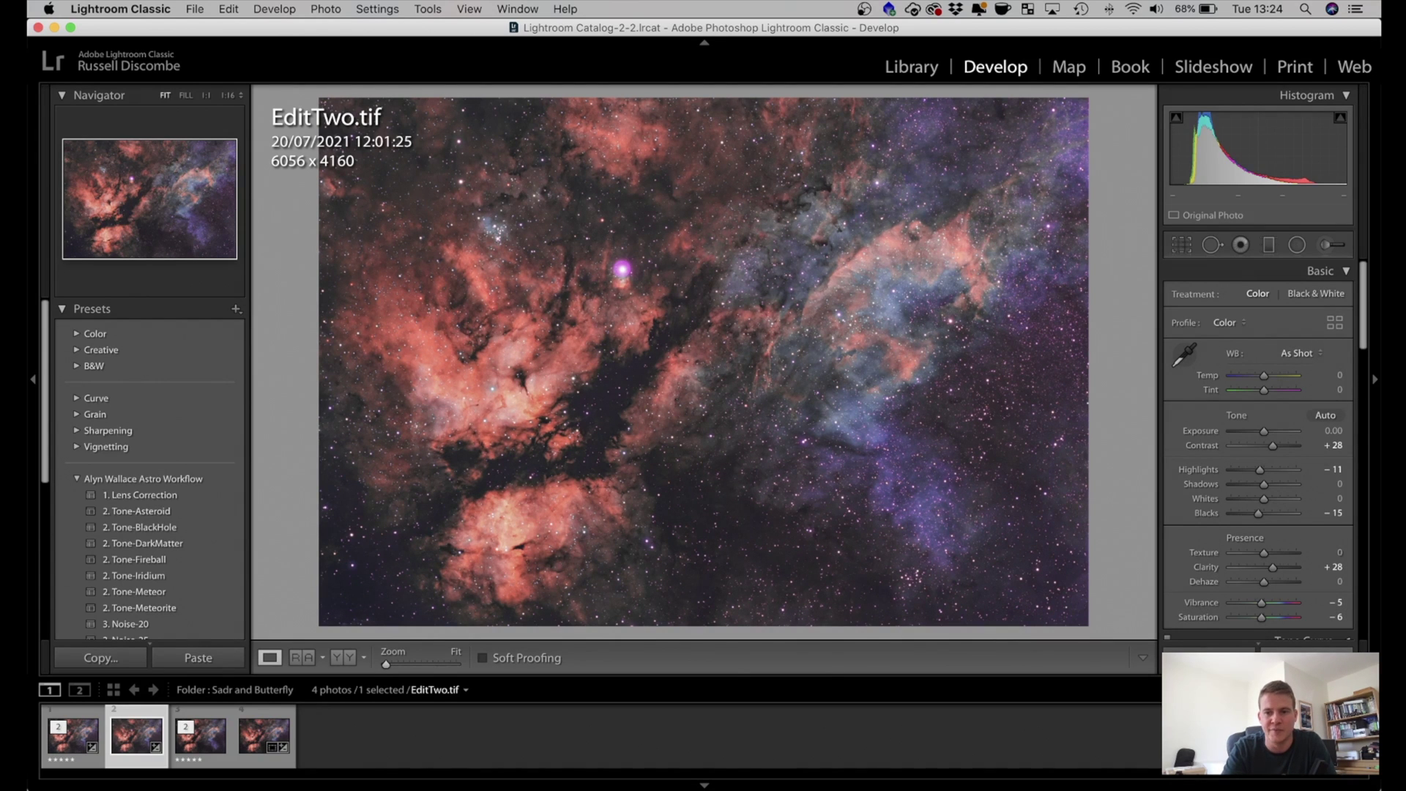
# - In Lightroom Classic, reset EditTwo.tif's develop settings to see the unadjusted version, and undo the reset
pyautogui.press('super+shift+r')
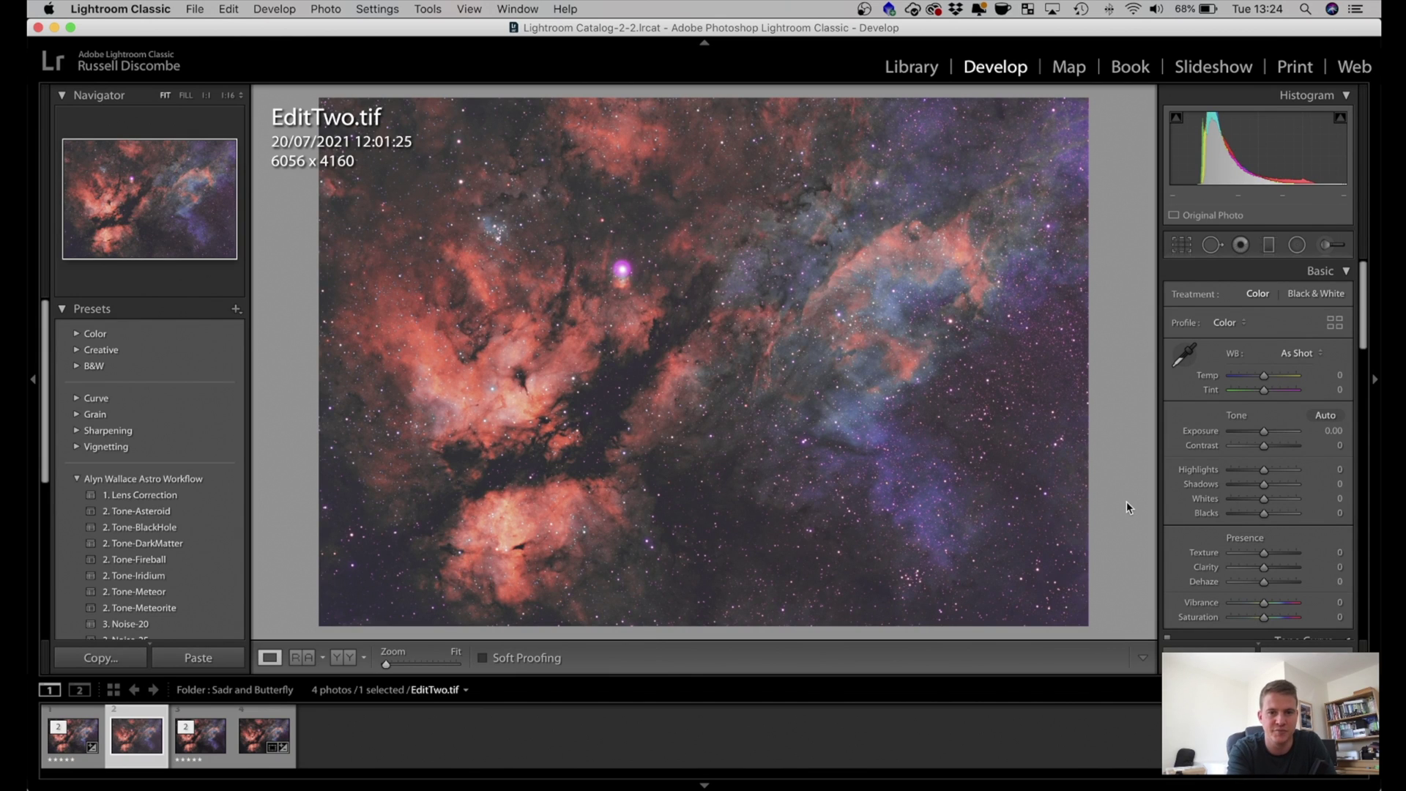
pyautogui.press('super+z')
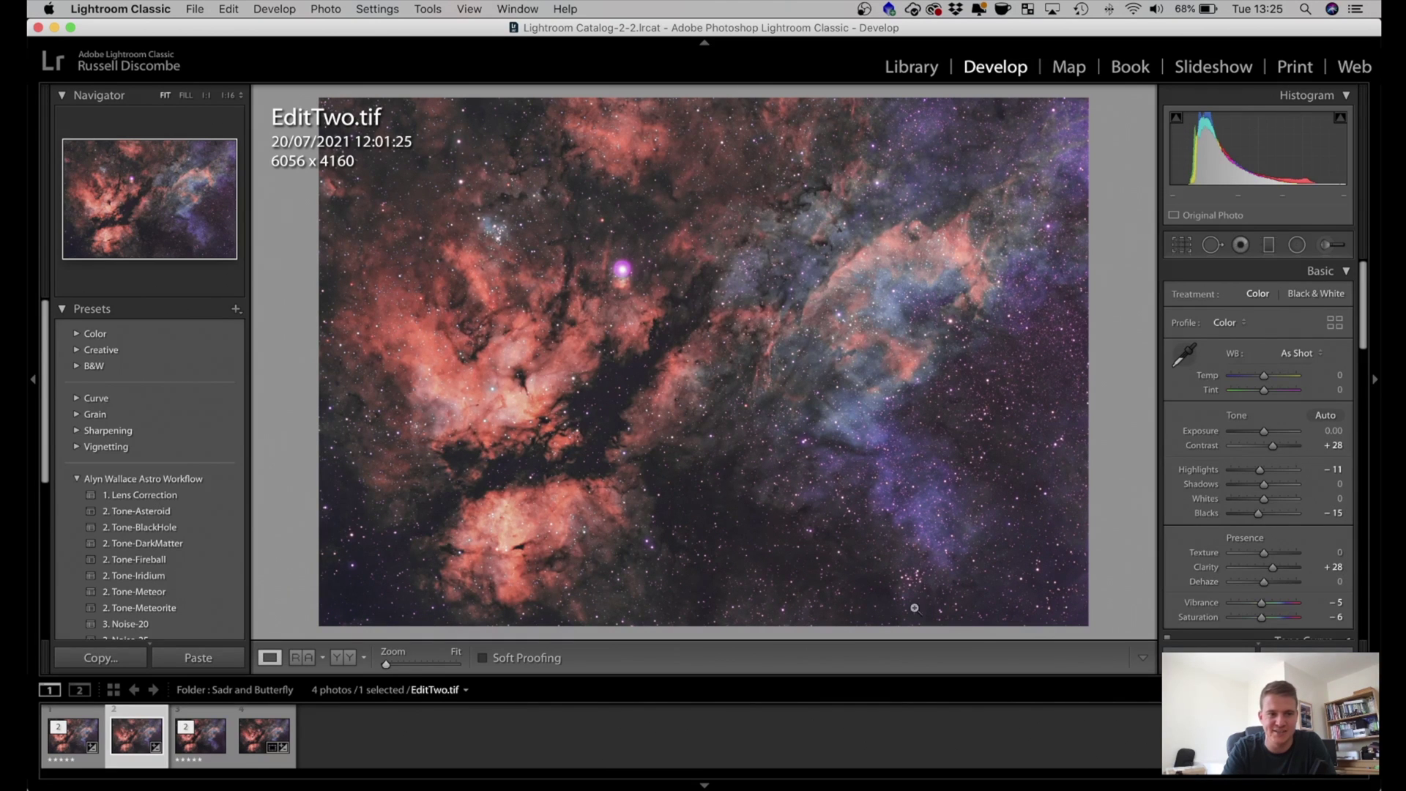
# - Compare EditTwo-Edit.tif with EditTwo.tif at 1:1 around the bright purple star, and return EditTwo.tif to the fitted view
pyautogui.click(72, 747)
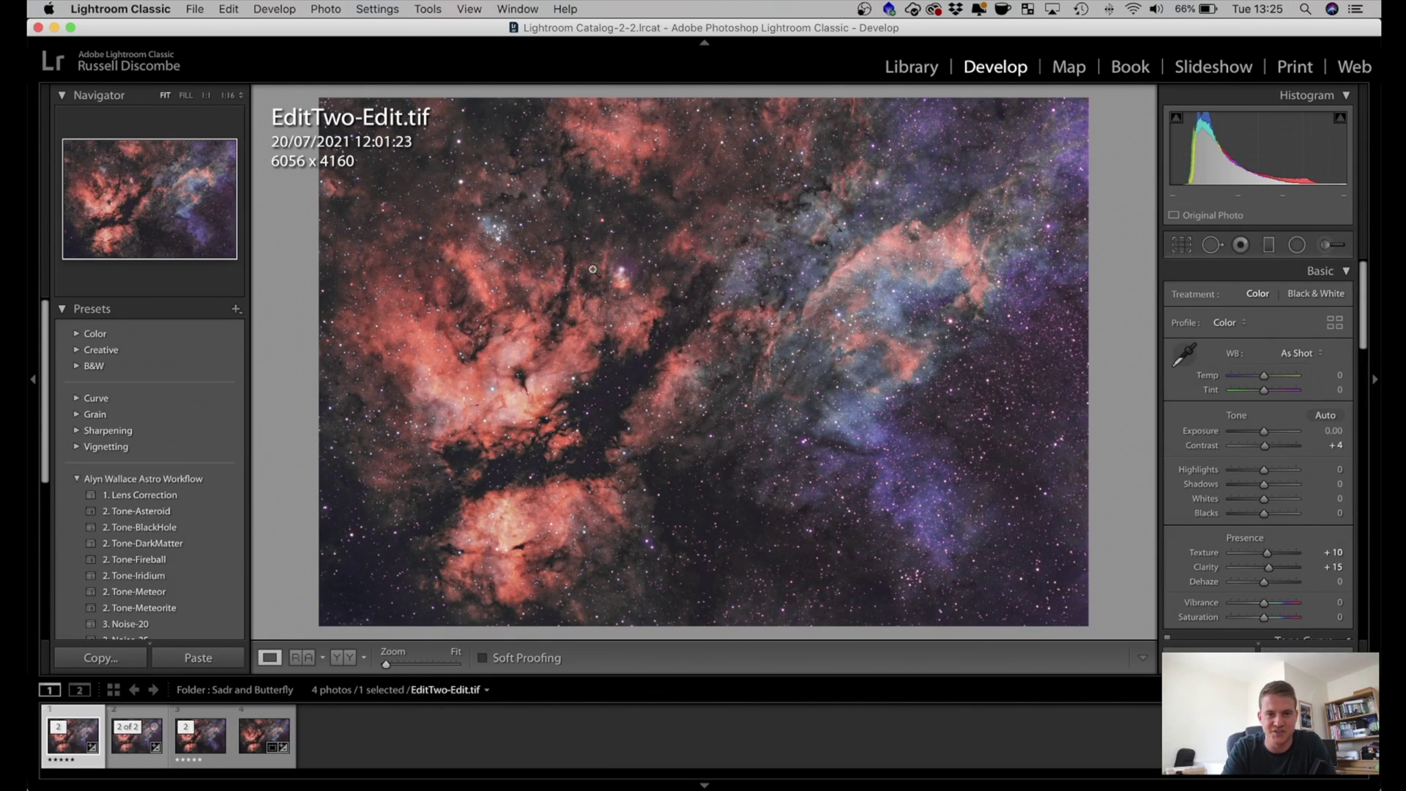
pyautogui.click(625, 272)
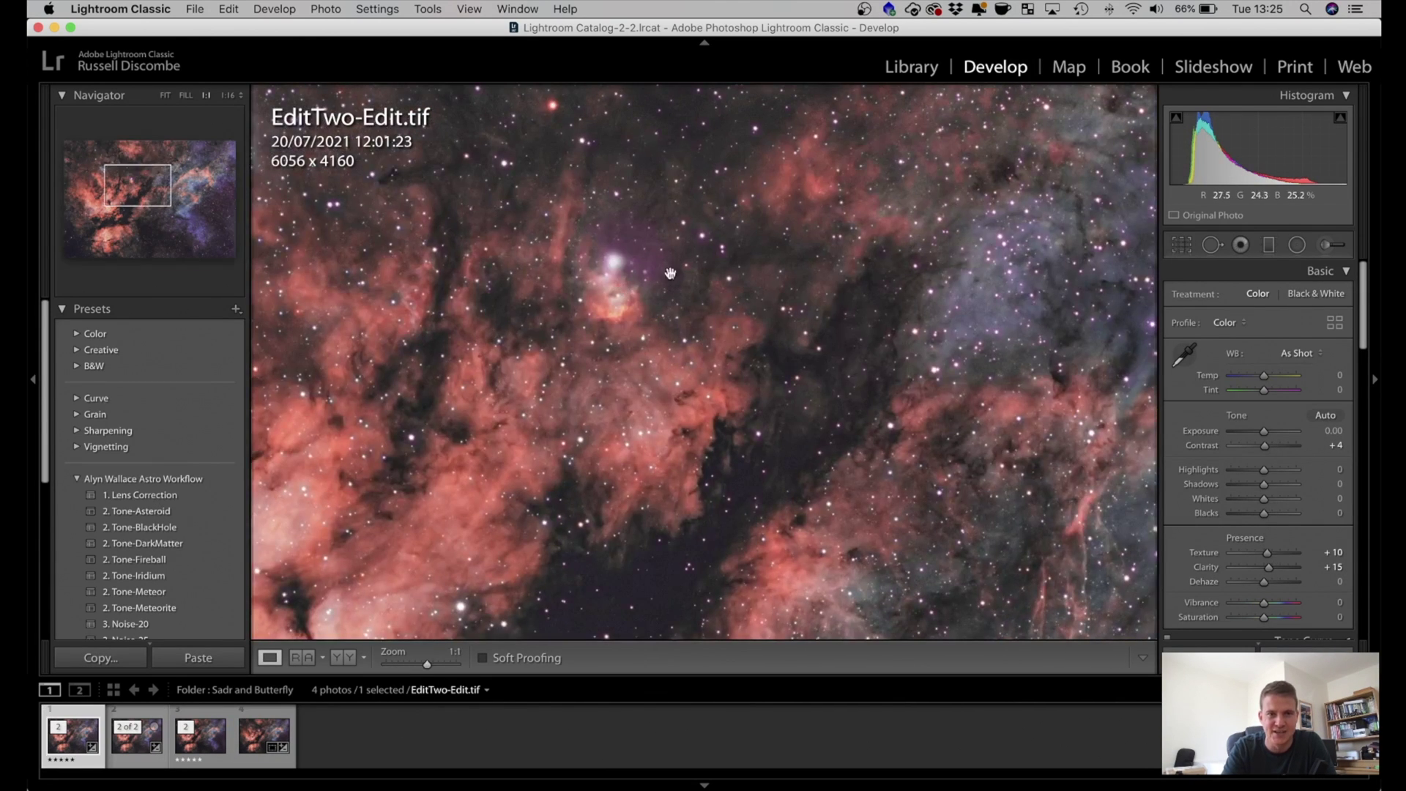
pyautogui.click(126, 752)
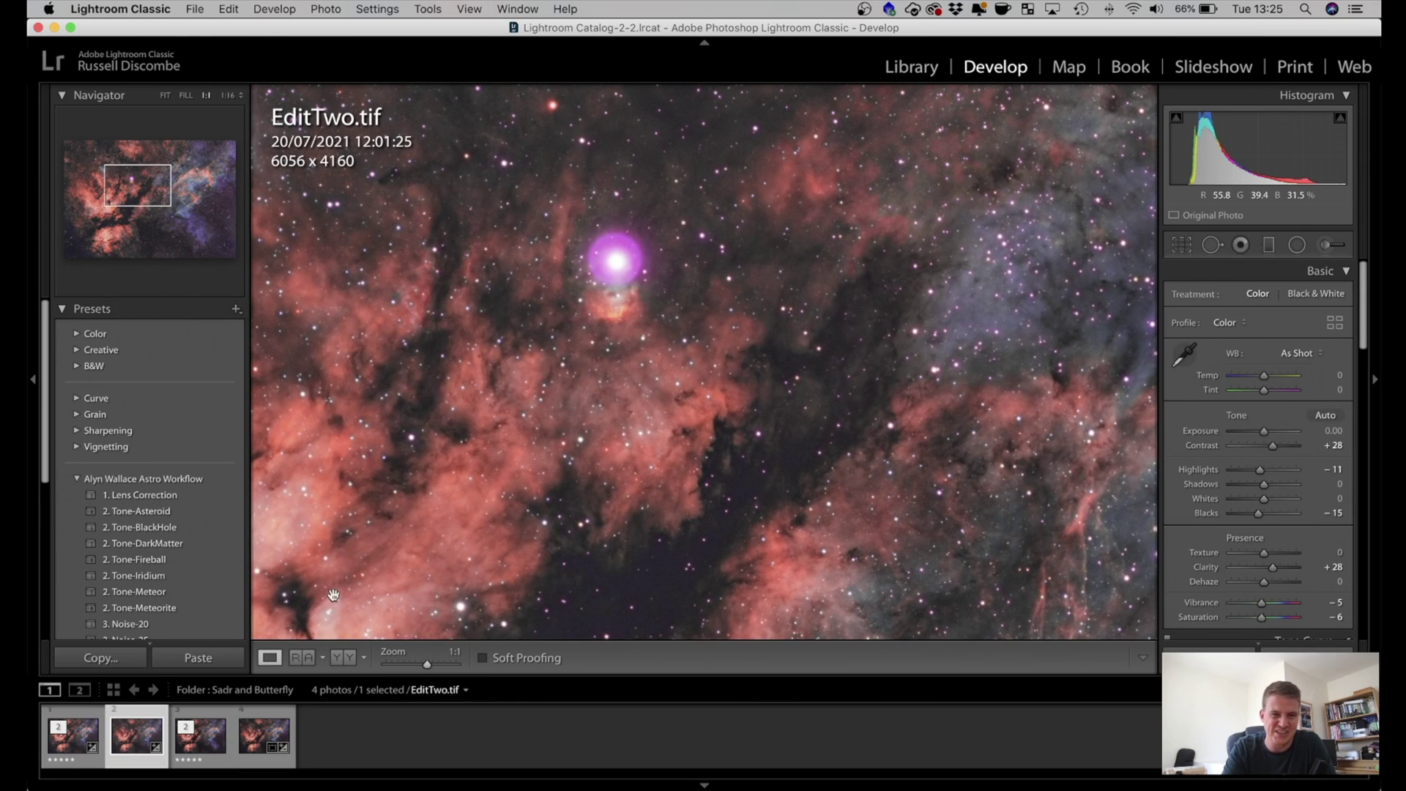
pyautogui.click(68, 756)
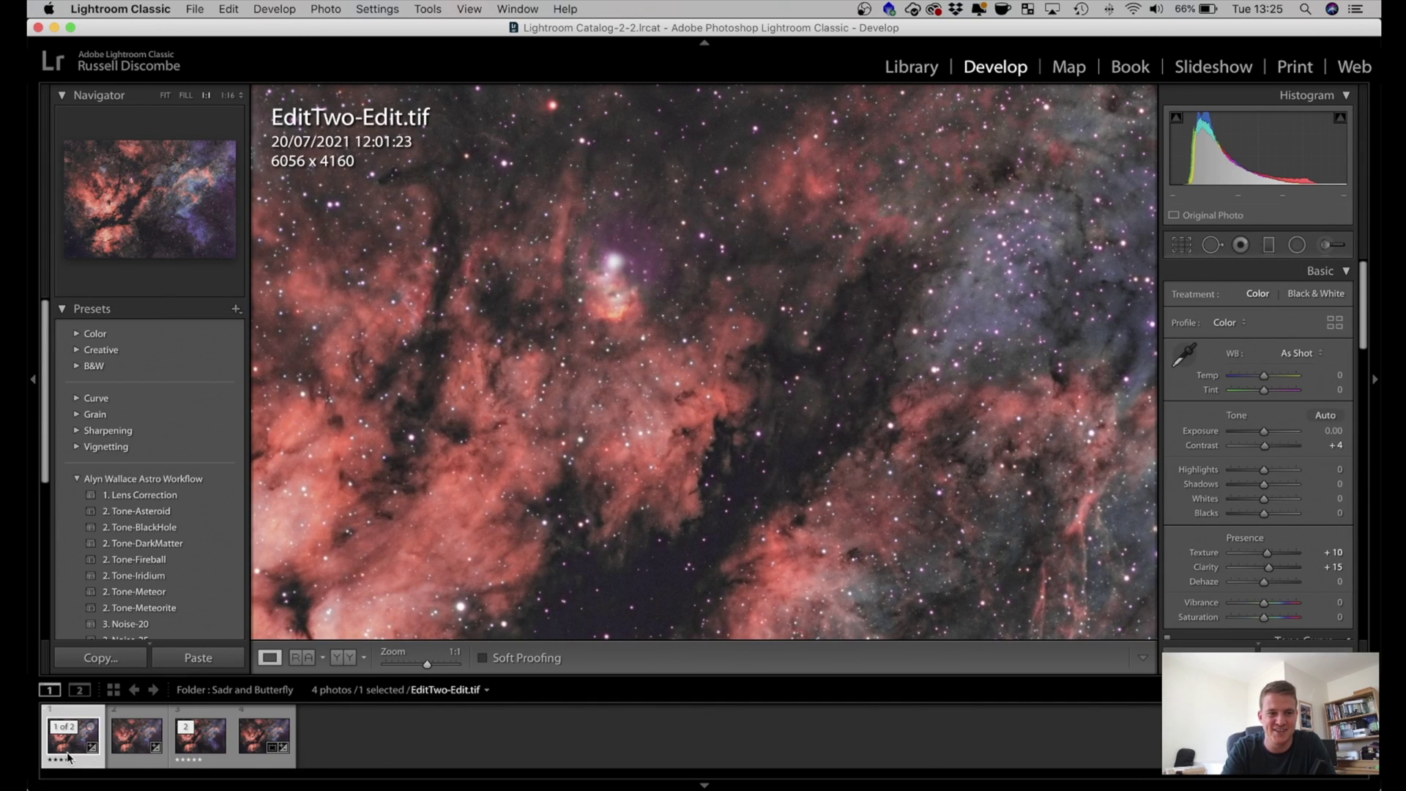
pyautogui.click(136, 739)
pyautogui.click(709, 474)
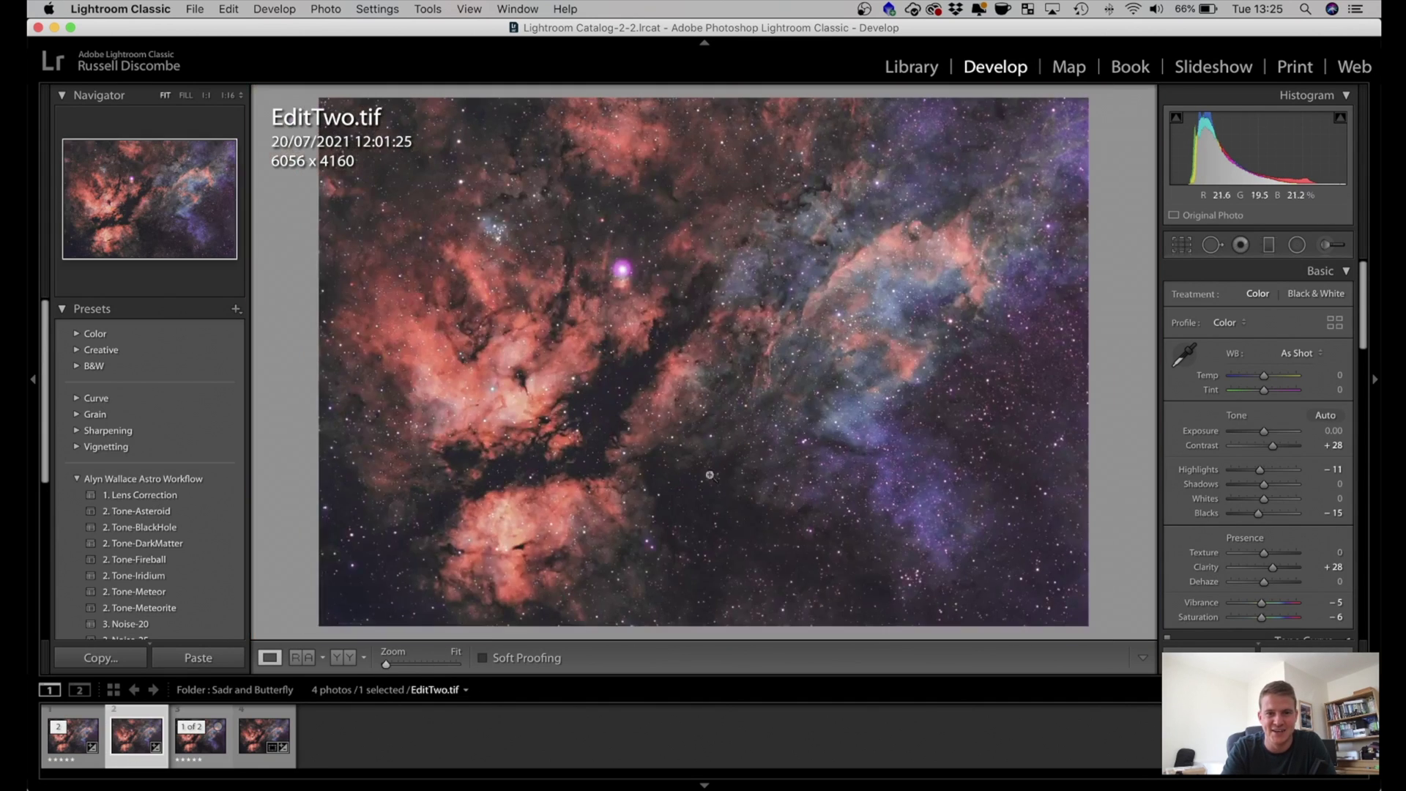
# - Compare Starless-Edit.tif with Starless.tif, alternating between them to examine the bright star's halo, and finish on Starless-Edit.tif
pyautogui.press('Right')
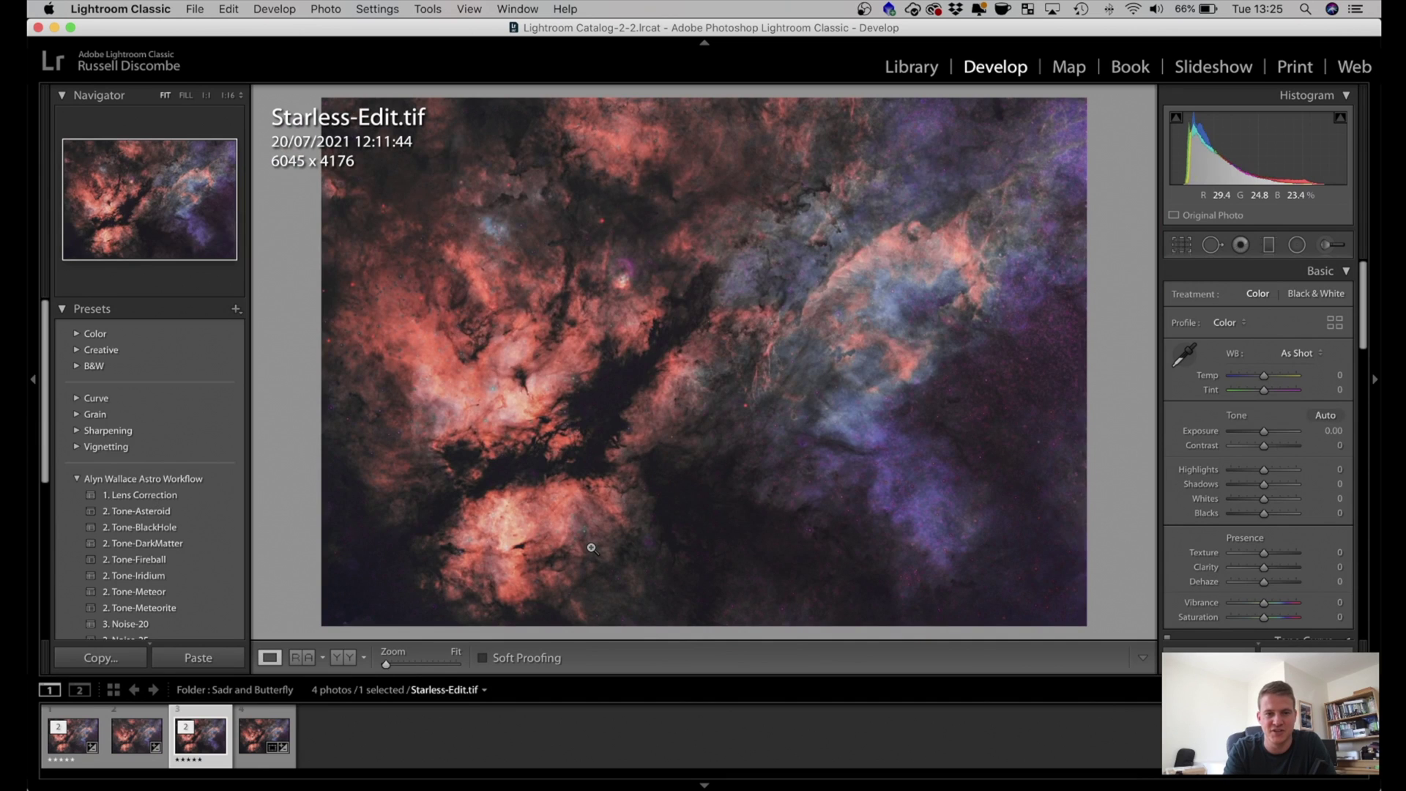
pyautogui.press('Right')
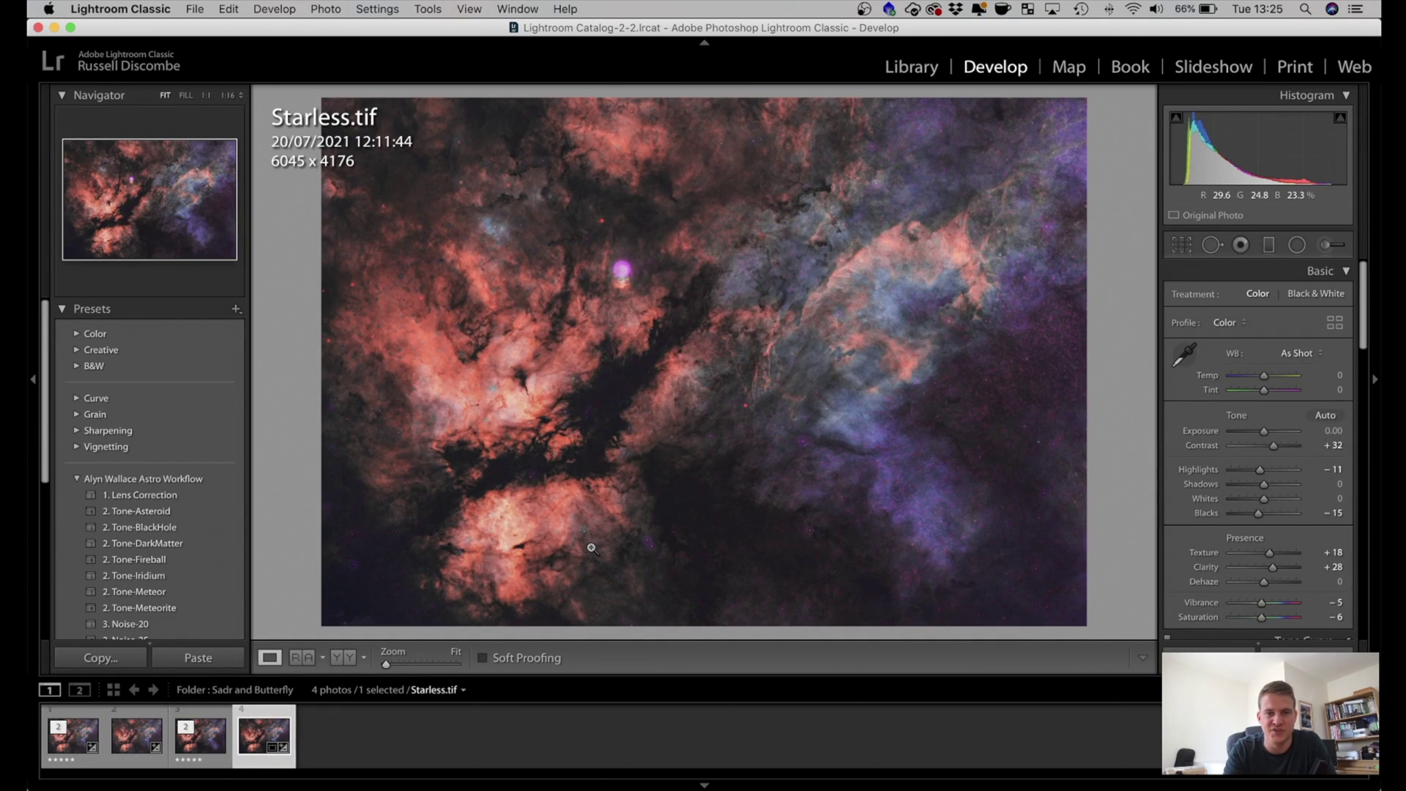
pyautogui.press('Left')
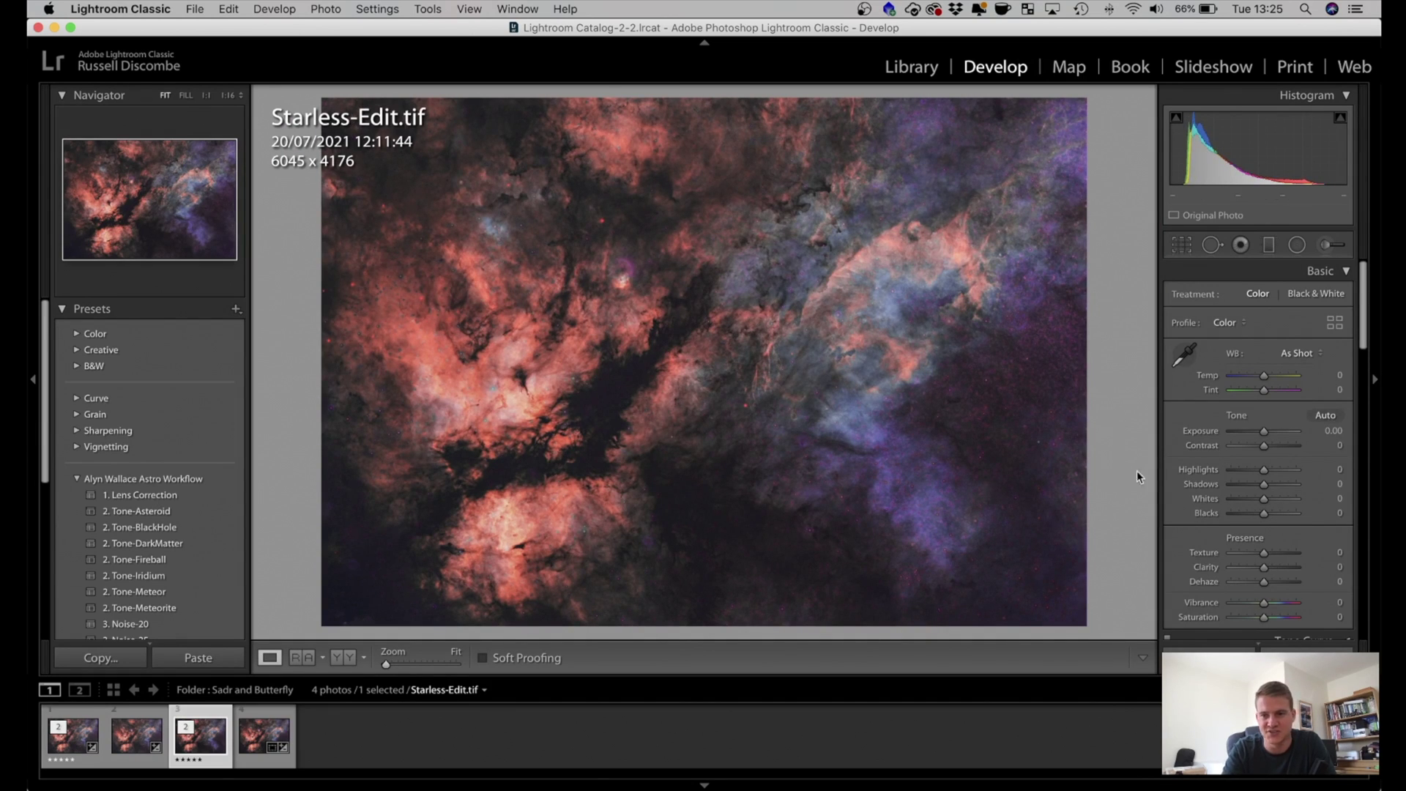
pyautogui.press('Right')
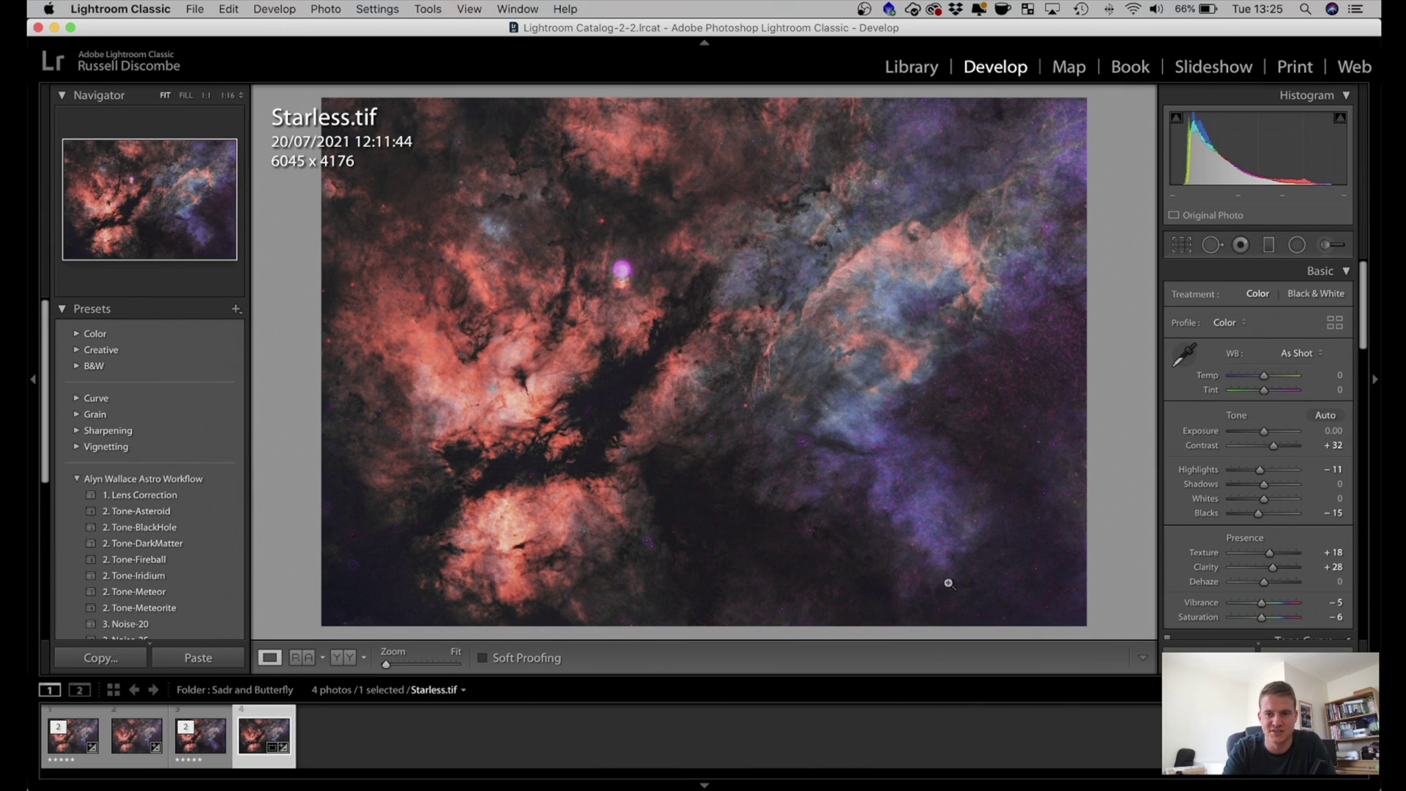
pyautogui.press('Left')
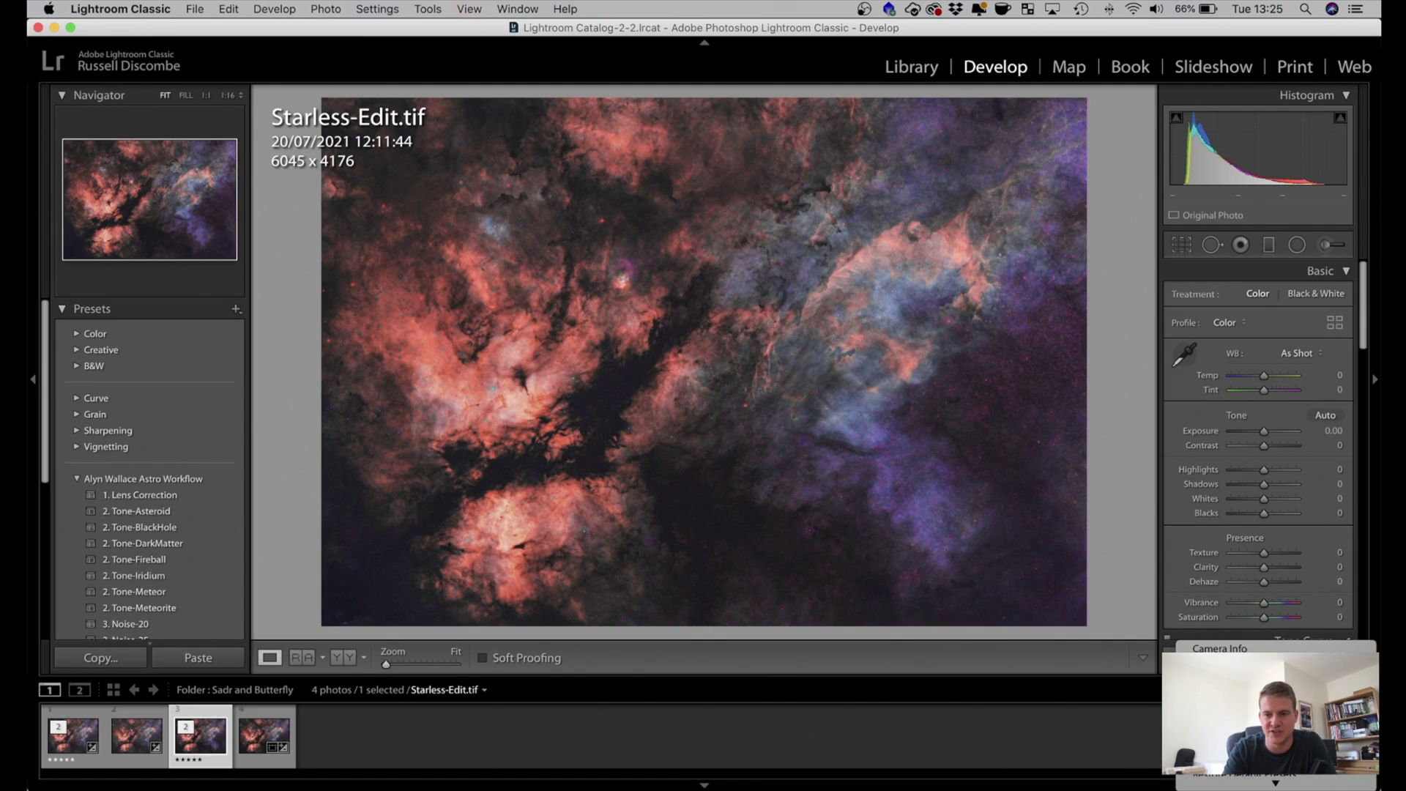
# - Filter the photos to those rated one star and higher, and display EditTwo-Edit.tif
pyautogui.press('ctrl+super+1')
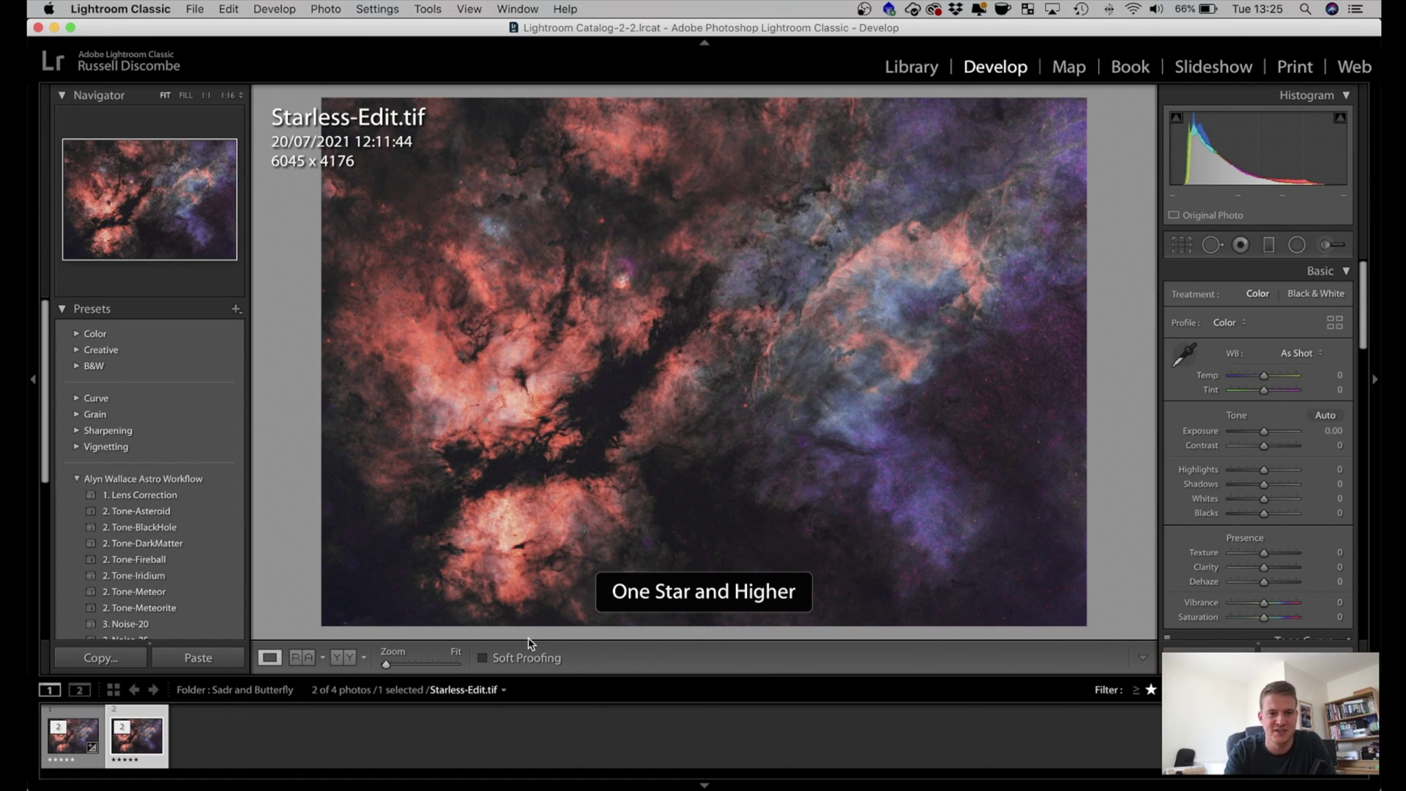
pyautogui.press('Left')
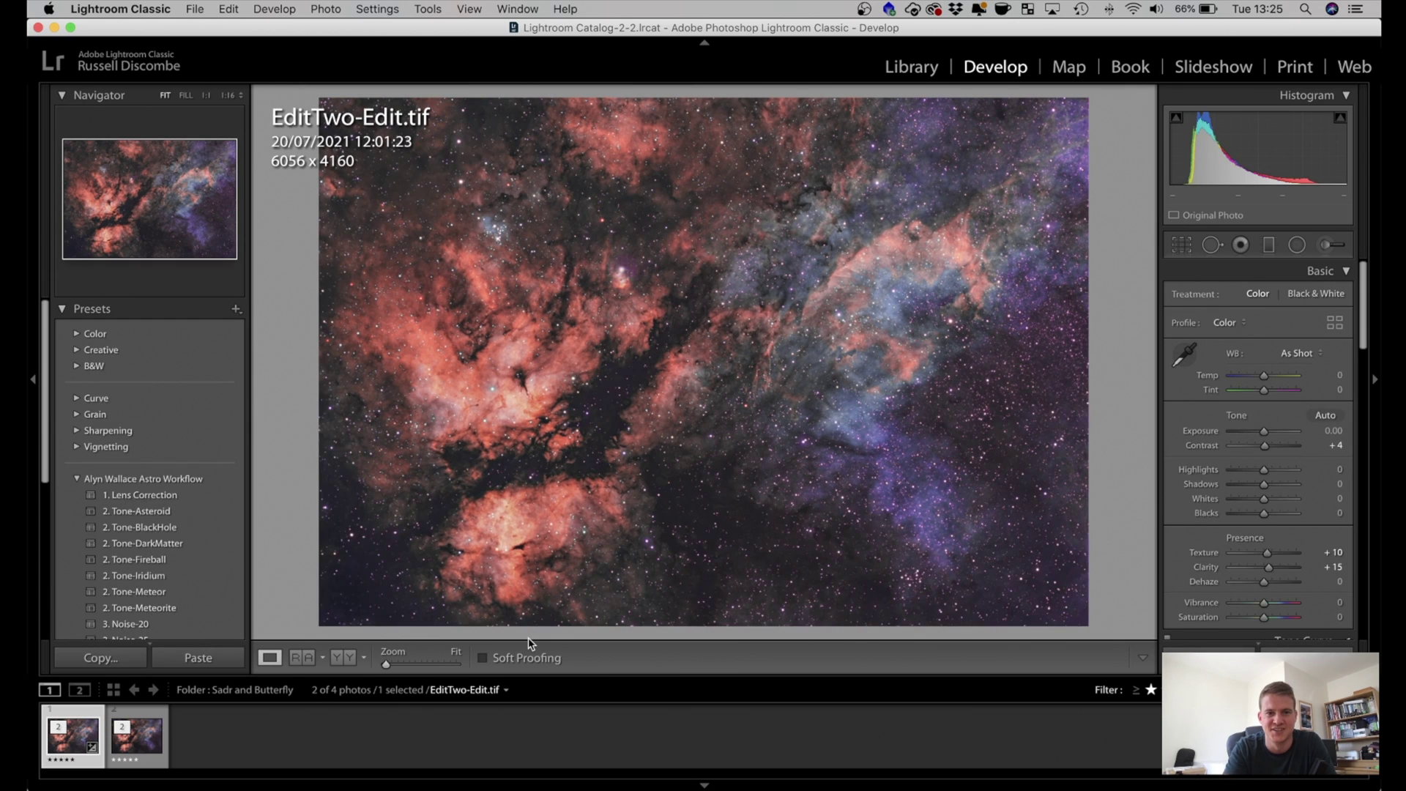